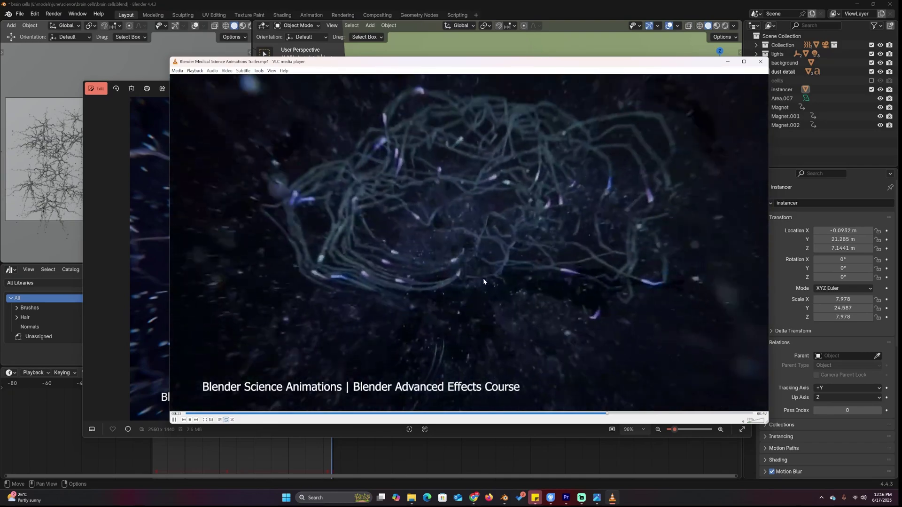
# Replay the neural network segment of the trailer video, pause it, and switch to Blender.
pyautogui.click(571, 413)
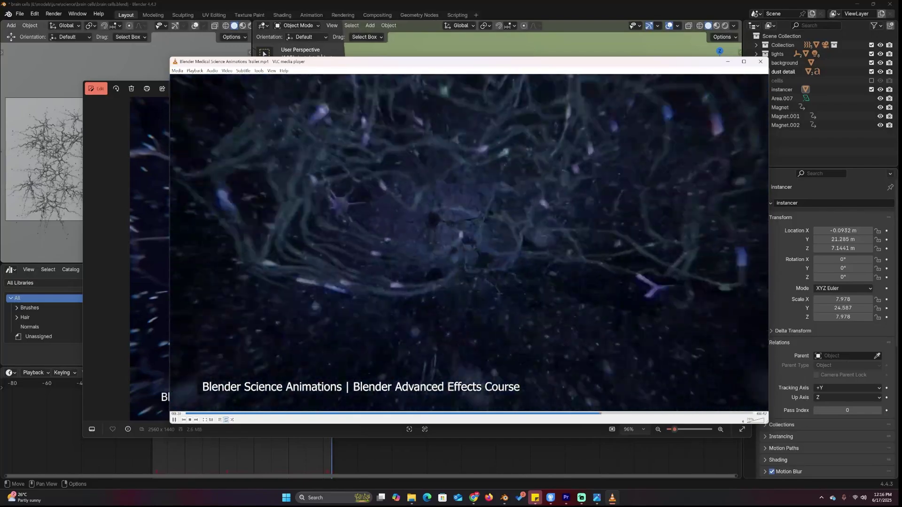
pyautogui.click(595, 412)
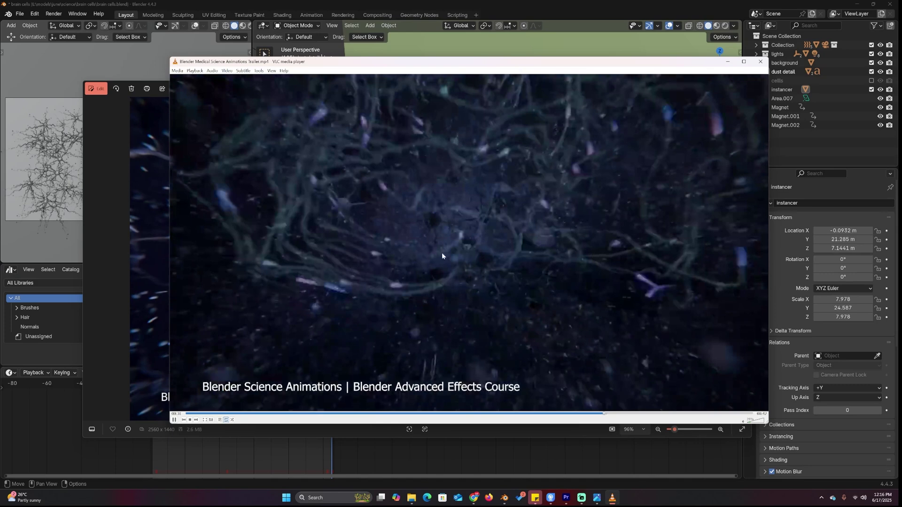
pyautogui.press('space')
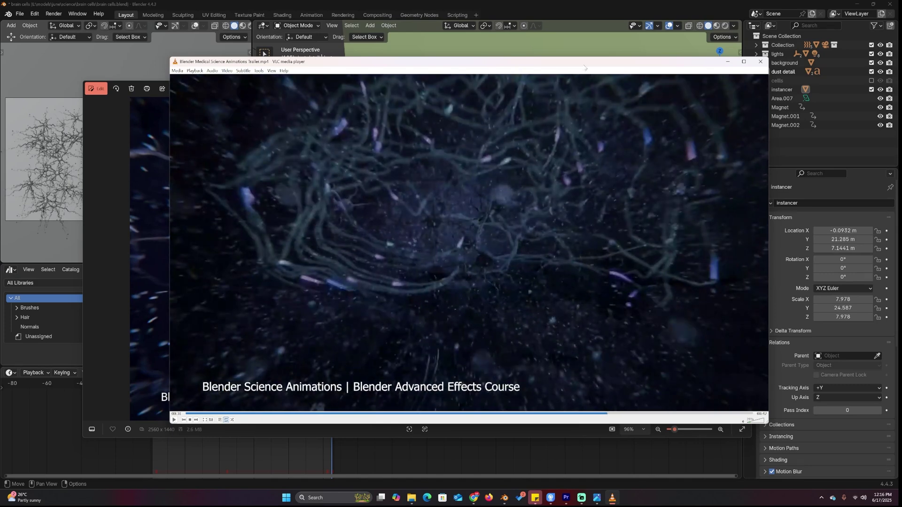
pyautogui.click(597, 16)
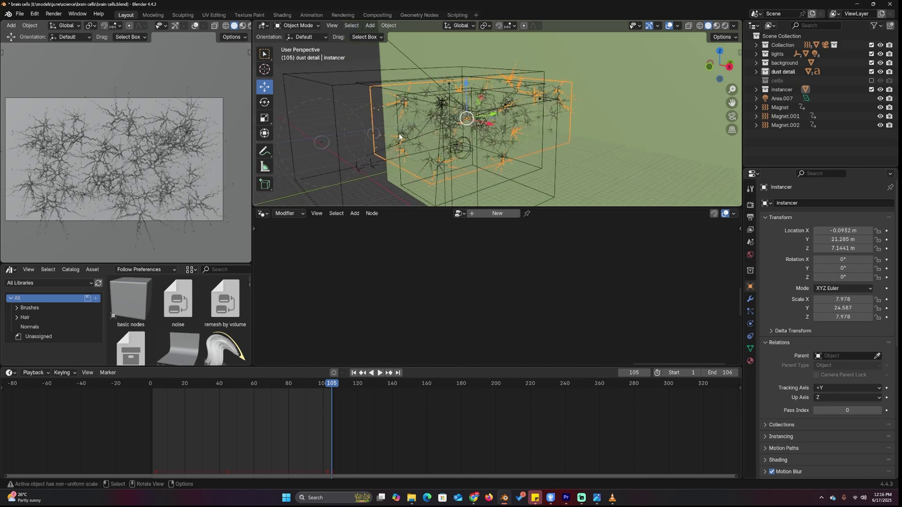
# Examine the instancer's neuron particles and its particle system settings, including how they look through the camera.
pyautogui.moveTo(400, 136); pyautogui.dragTo(508, 118, button='middle')
pyautogui.press('KP_Decimal')
pyautogui.scroll(5, 665, 115)
pyautogui.moveTo(567, 120); pyautogui.dragTo(583, 122, button='middle')
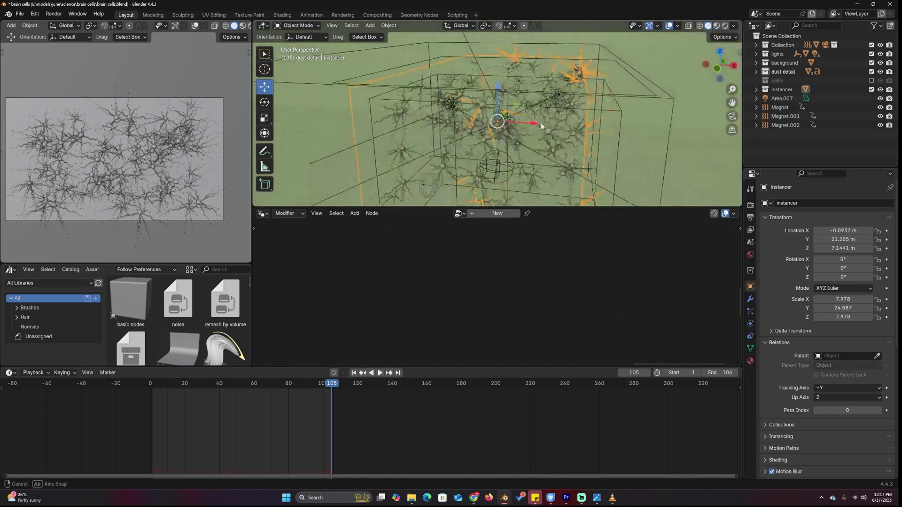
pyautogui.click(750, 311)
pyautogui.moveTo(465, 126); pyautogui.dragTo(588, 115, button='middle')
pyautogui.scroll(4, 419, 93)
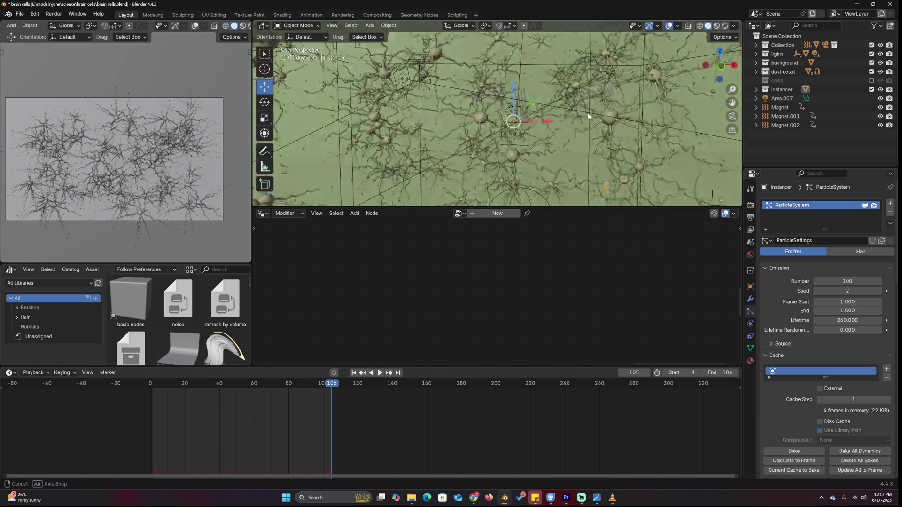
pyautogui.scroll(-8, 588, 115)
pyautogui.press('KP_0')
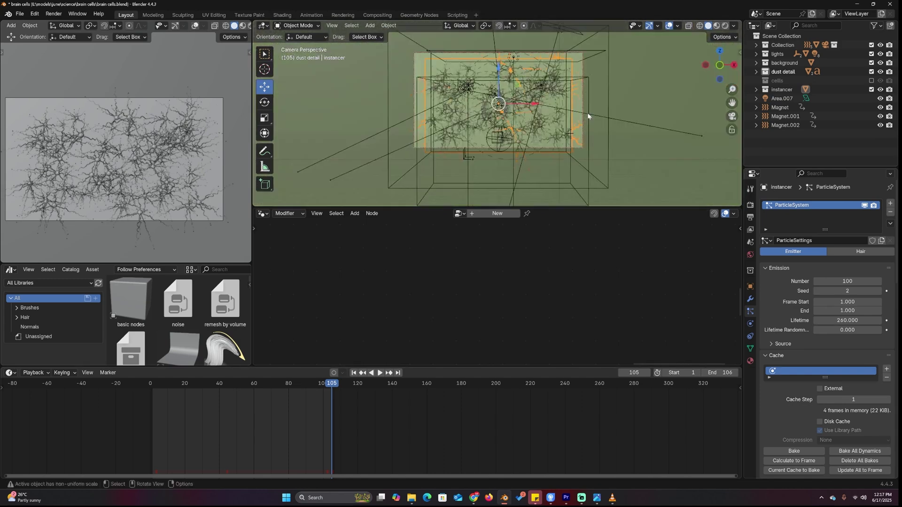
pyautogui.click(612, 502)
pyautogui.click(623, 53)
pyautogui.scroll(4, 622, 61)
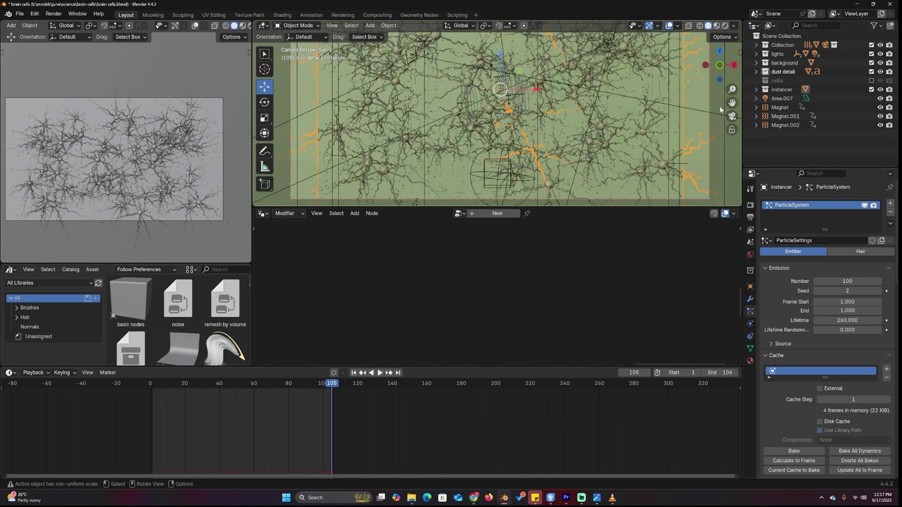
# Hide the instancer object and enable the excluded cells collection.
pyautogui.click(526, 96)
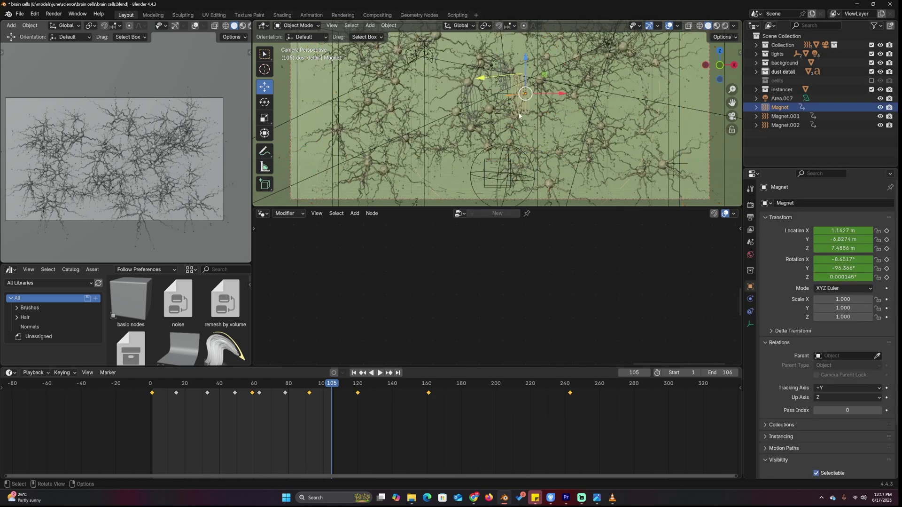
pyautogui.hotkey('ctrl', 'z')
pyautogui.moveTo(504, 122); pyautogui.dragTo(484, 131, button='middle')
pyautogui.press('h')
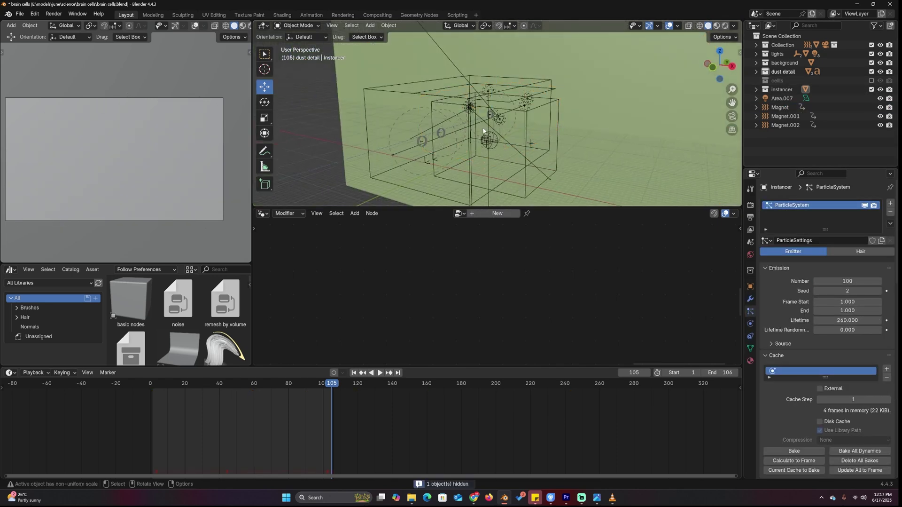
pyautogui.scroll(4, 484, 131)
pyautogui.click(498, 131)
pyautogui.click(872, 80)
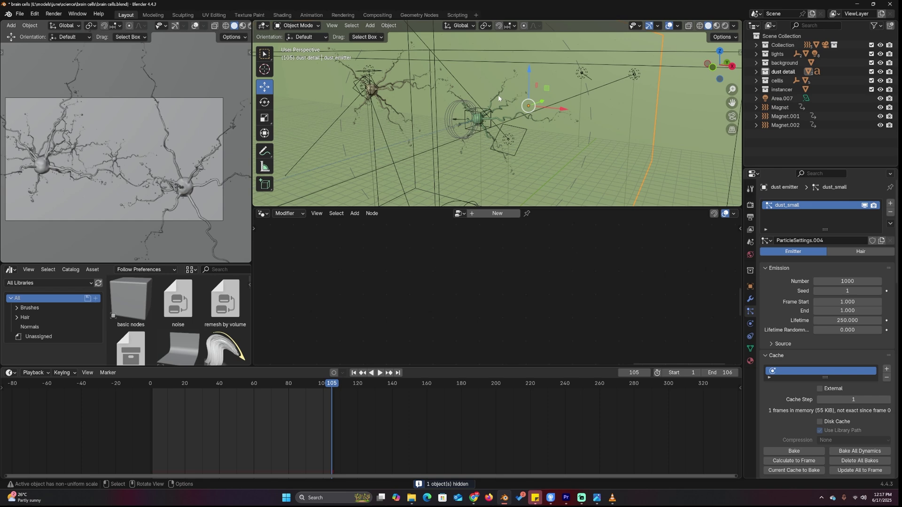
# Select the neuron mesh brain cell.005 and isolate it in local view.
pyautogui.scroll(4, 499, 97)
pyautogui.click(499, 123)
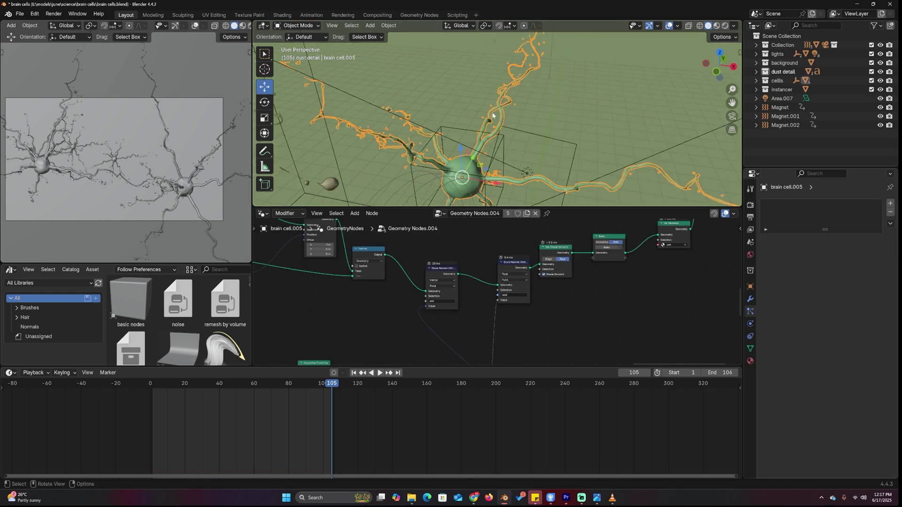
pyautogui.press('/')
pyautogui.moveTo(518, 109); pyautogui.dragTo(341, 204, button='middle')
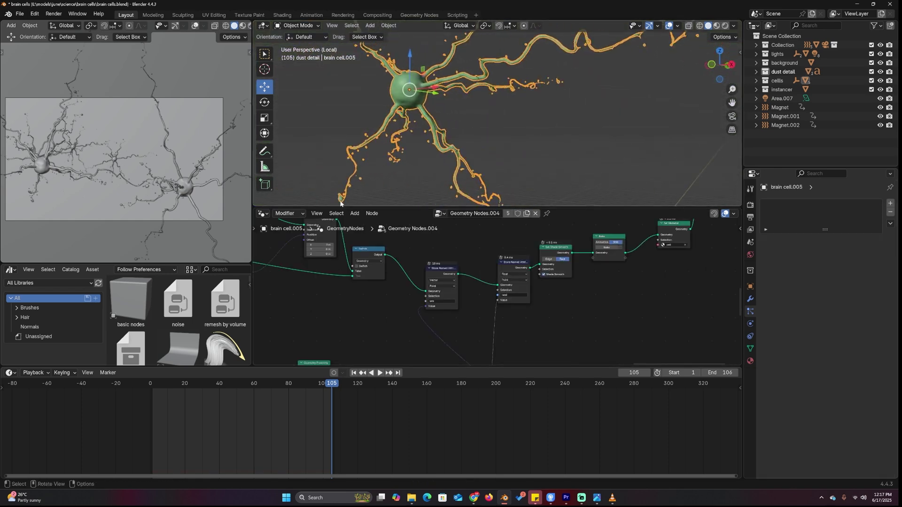
# Open the cell material in the Shader Editor and examine its node tree, including the Voronoi Texture and Color Ramp nodes.
pyautogui.click(264, 214)
pyautogui.click(285, 285)
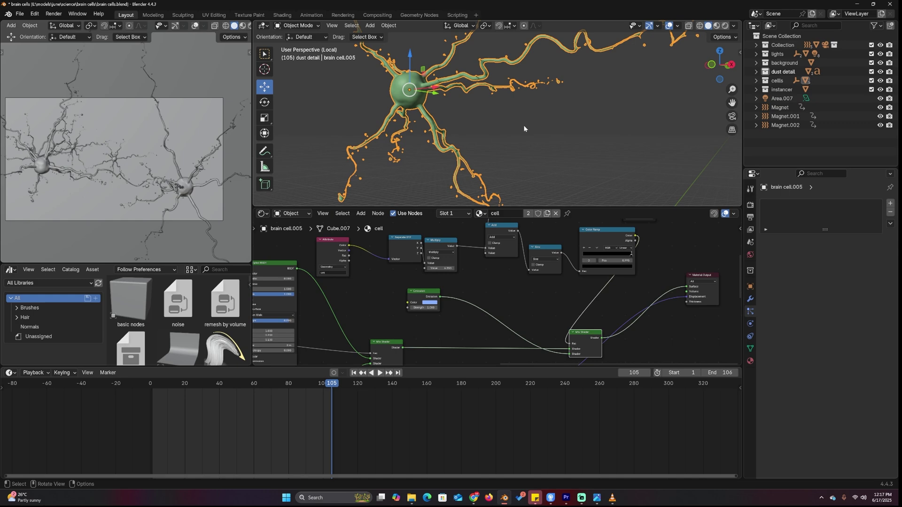
pyautogui.scroll(-4, 525, 128)
pyautogui.scroll(3, 526, 128)
pyautogui.scroll(2, 470, 275)
pyautogui.moveTo(468, 277); pyautogui.dragTo(590, 302, button='middle')
pyautogui.scroll(-6, 432, 272)
pyautogui.moveTo(427, 271); pyautogui.dragTo(545, 263, button='middle')
pyautogui.scroll(-2, 549, 274)
pyautogui.scroll(-3, 540, 275)
pyautogui.scroll(7, 542, 301)
pyautogui.moveTo(542, 304); pyautogui.dragTo(542, 290, button='middle')
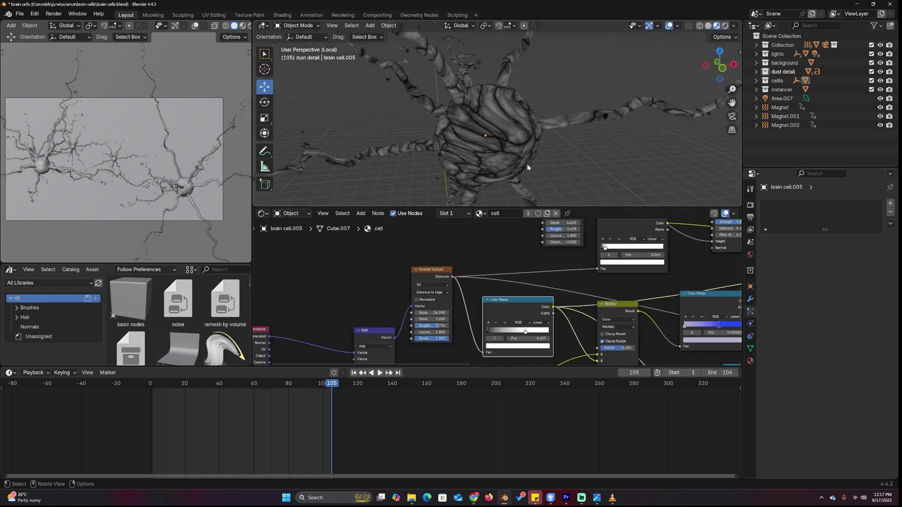
# Examine the texture pattern on the neuron alongside the material's downstream shader nodes, and reselect the brain cell.
pyautogui.scroll(-4, 523, 245)
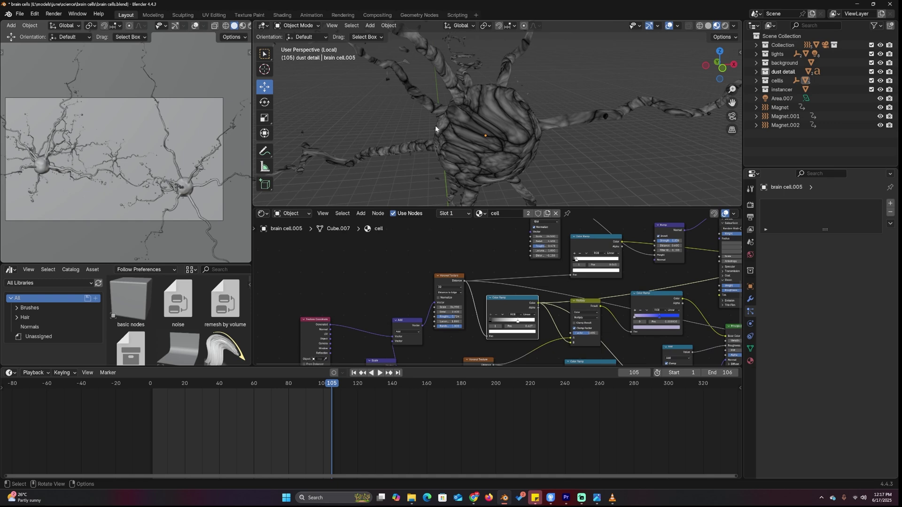
pyautogui.moveTo(472, 136); pyautogui.dragTo(400, 140, button='middle')
pyautogui.scroll(-3, 561, 239)
pyautogui.scroll(-5, 558, 157)
pyautogui.moveTo(626, 289); pyautogui.dragTo(515, 290, button='middle')
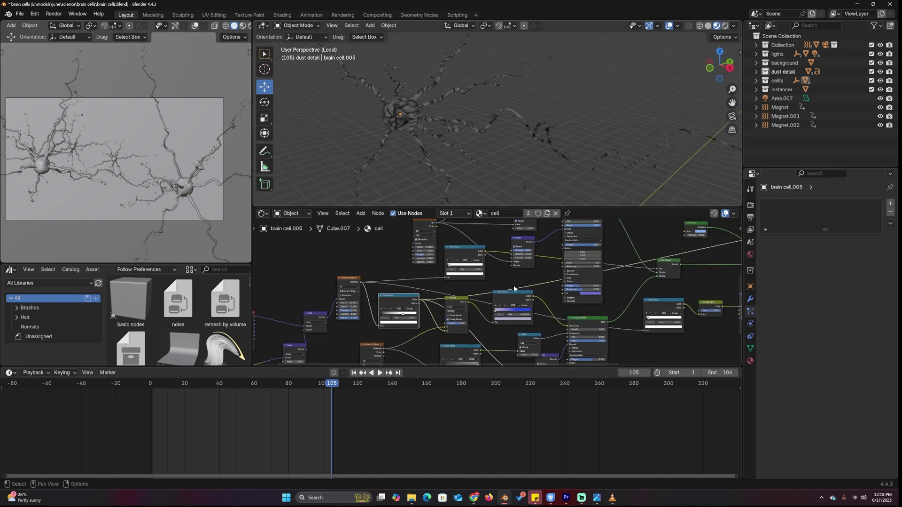
pyautogui.moveTo(602, 250); pyautogui.dragTo(613, 227, button='middle')
pyautogui.scroll(2, 512, 278)
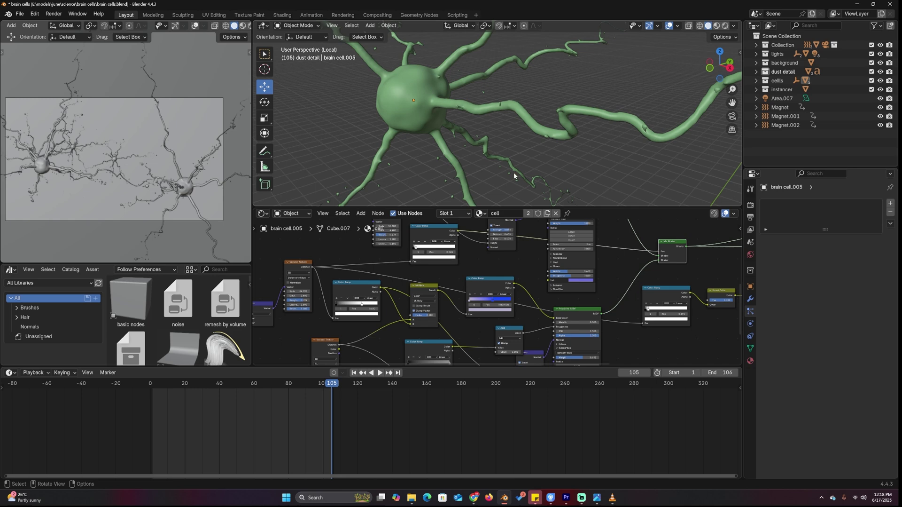
pyautogui.click(482, 114)
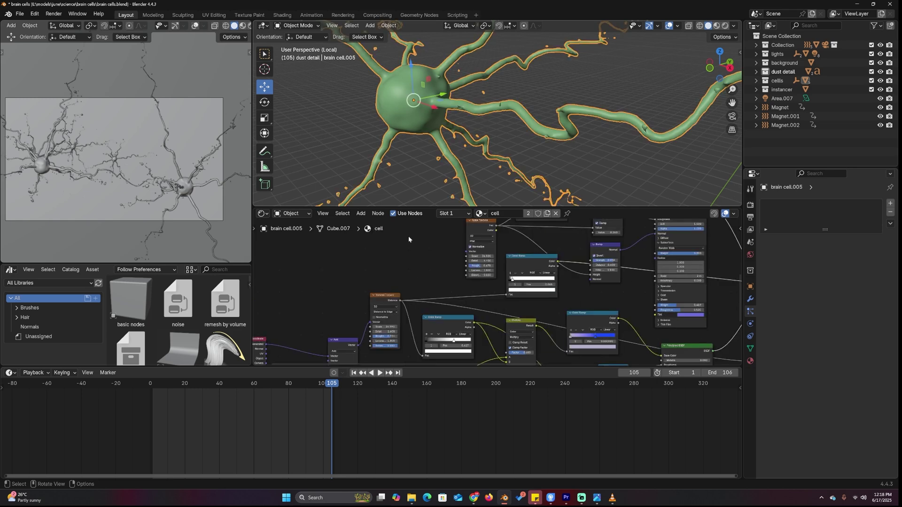
pyautogui.moveTo(408, 235); pyautogui.dragTo(472, 234, button='middle')
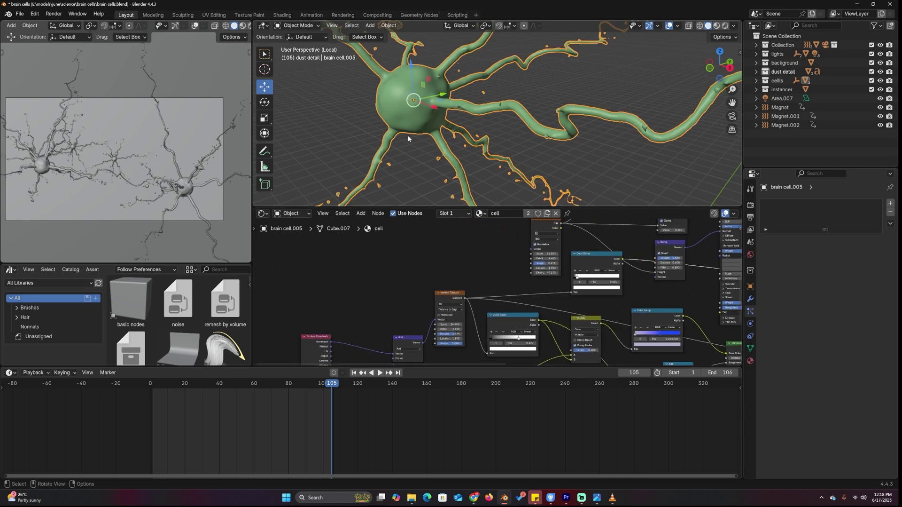
# Switch to the Geometry Node Editor and examine the brain cell's Geometry Nodes.004 tree back to its Group Input.
pyautogui.scroll(-6, 447, 148)
pyautogui.moveTo(443, 147); pyautogui.dragTo(478, 145, button='middle')
pyautogui.scroll(6, 452, 120)
pyautogui.click(262, 214)
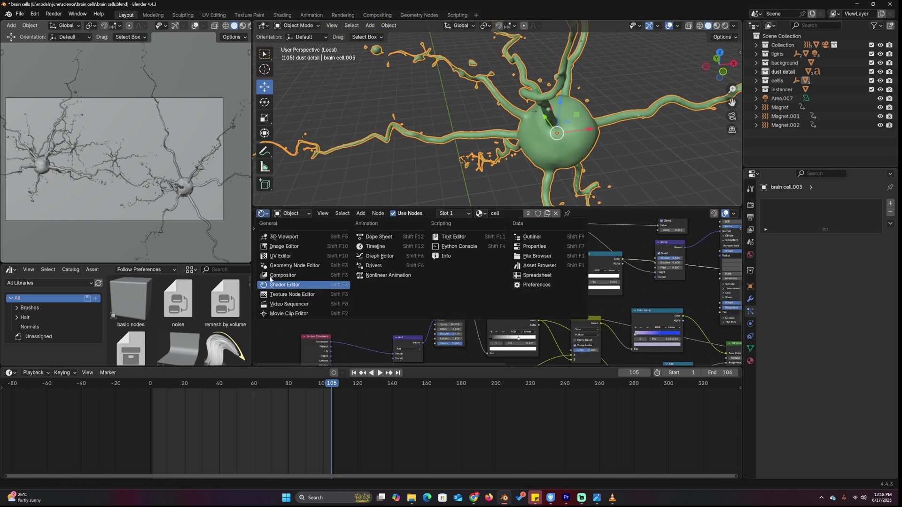
pyautogui.click(296, 265)
pyautogui.scroll(-6, 328, 264)
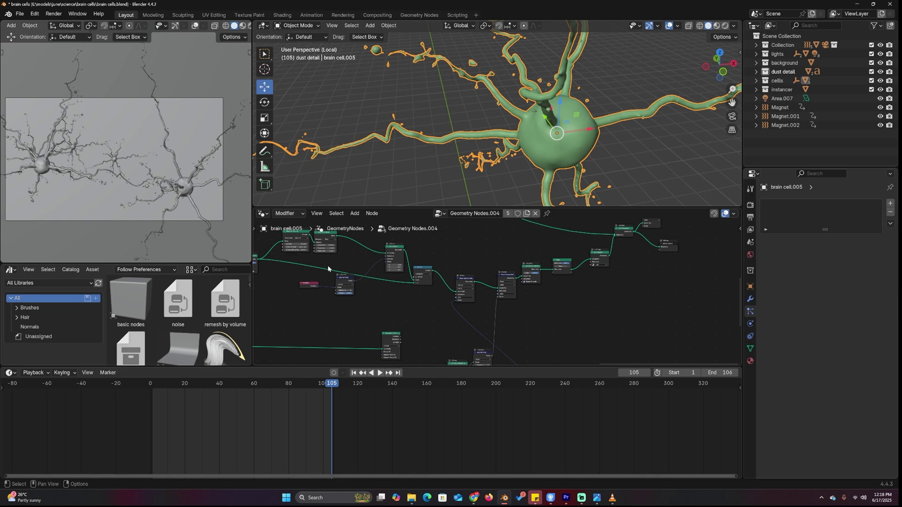
pyautogui.scroll(5, 452, 290)
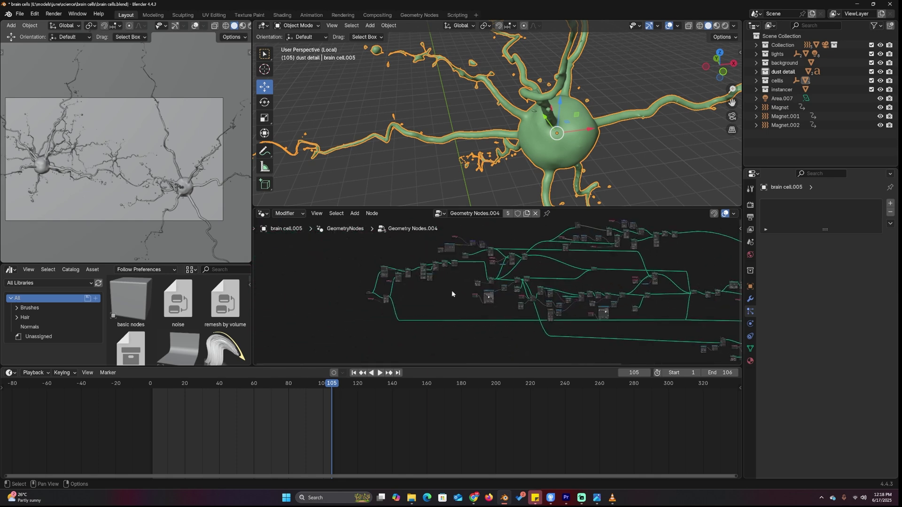
pyautogui.scroll(2, 437, 276)
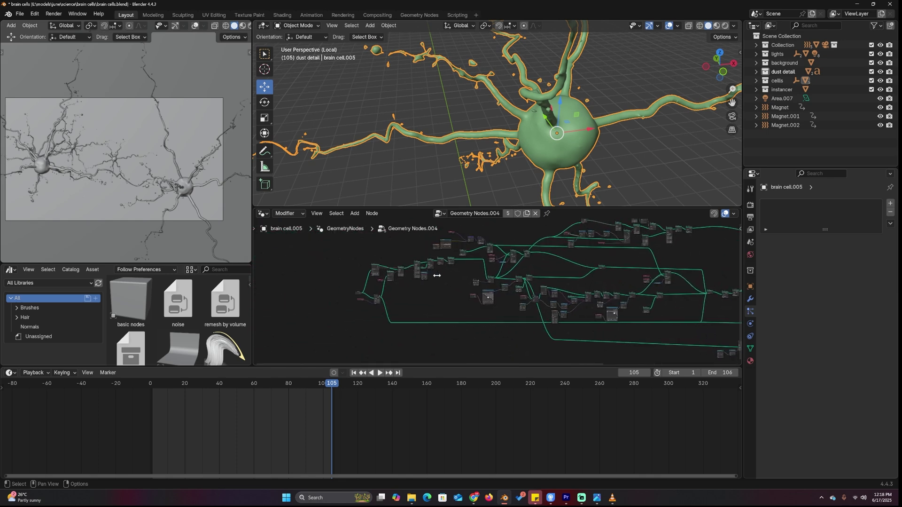
pyautogui.keyDown('ctrl'); pyautogui.moveTo(437, 275); pyautogui.dragTo(579, 249, button='middle'); pyautogui.keyUp('ctrl')
pyautogui.scroll(6, 474, 288)
pyautogui.scroll(6, 540, 280)
# Move the Group Input node aside, preview its base mesh with a Viewer node, and show the object's modifier stack.
pyautogui.moveTo(454, 272); pyautogui.dragTo(375, 275)
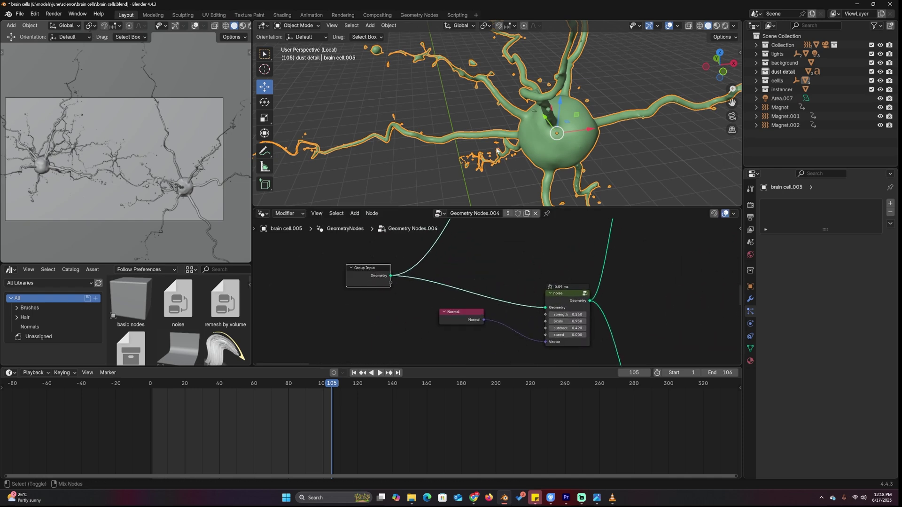
pyautogui.keyDown('ctrl'); pyautogui.keyDown('shift'); pyautogui.click(375, 275); pyautogui.keyUp('shift'); pyautogui.keyUp('ctrl')
pyautogui.moveTo(582, 110); pyautogui.dragTo(643, 146, button='middle')
pyautogui.press('q')
pyautogui.click(623, 110)
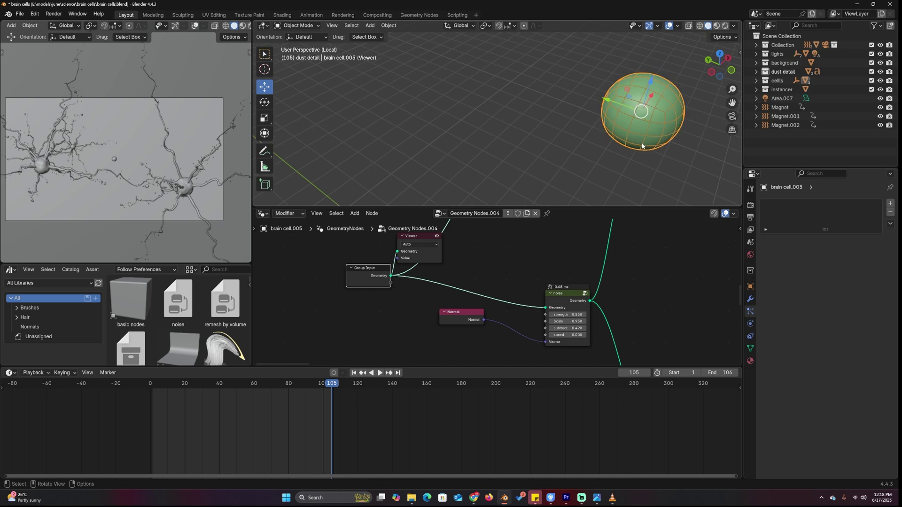
pyautogui.scroll(4, 642, 145)
pyautogui.scroll(-1, 493, 292)
pyautogui.click(750, 299)
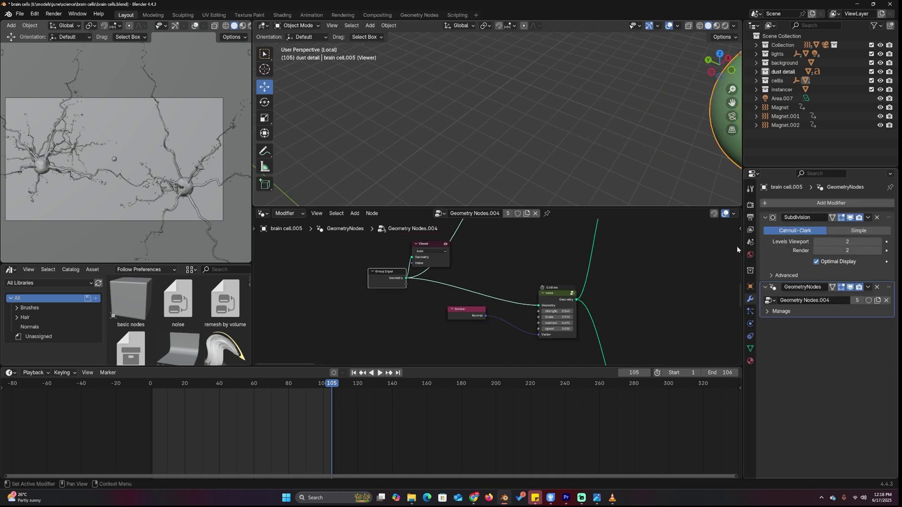
# Preview the outputs of the Distribute Points on Faces node and the Set Position node after it.
pyautogui.moveTo(520, 282); pyautogui.dragTo(452, 228, button='middle')
pyautogui.moveTo(492, 254); pyautogui.dragTo(465, 303, button='middle')
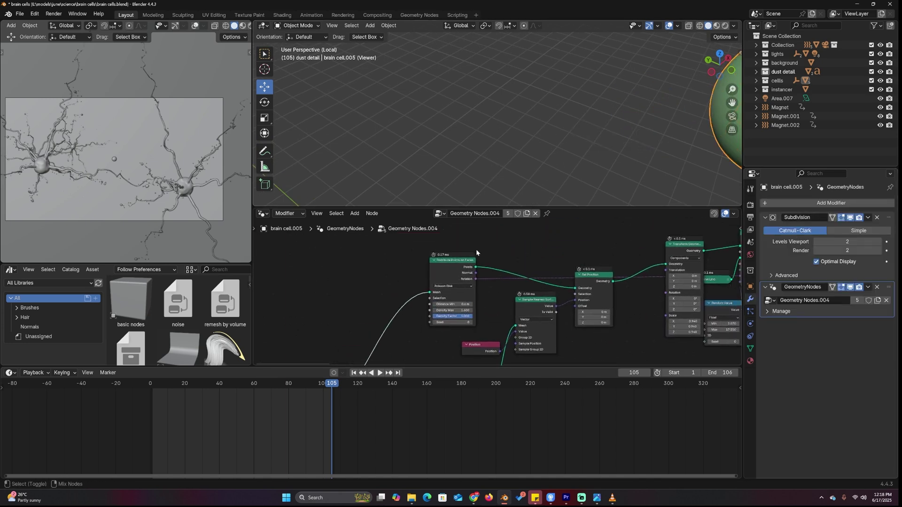
pyautogui.keyDown('ctrl'); pyautogui.keyDown('shift'); pyautogui.click(474, 258); pyautogui.keyUp('shift'); pyautogui.keyUp('ctrl')
pyautogui.moveTo(578, 277); pyautogui.dragTo(550, 271, button='middle')
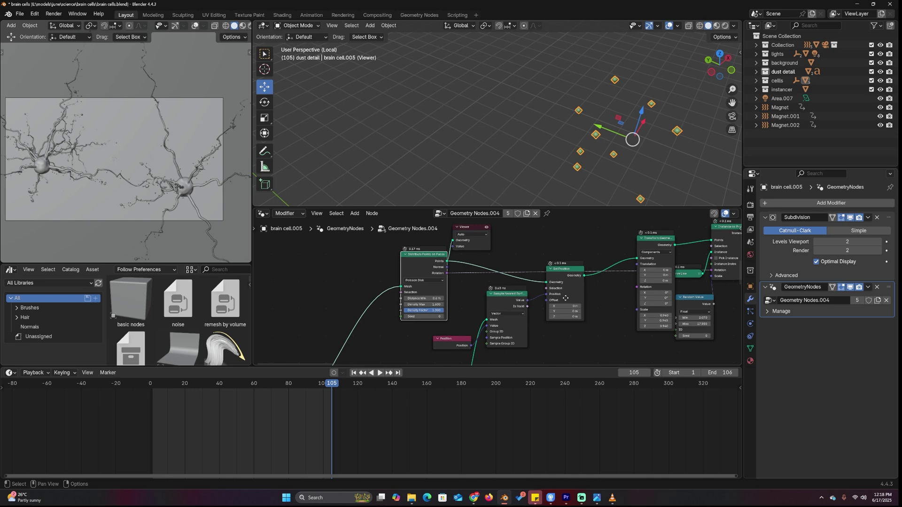
pyautogui.scroll(-4, 462, 285)
pyautogui.keyDown('ctrl'); pyautogui.keyDown('shift'); pyautogui.click(537, 274); pyautogui.keyUp('shift'); pyautogui.keyUp('ctrl')
pyautogui.moveTo(606, 141); pyautogui.dragTo(552, 155, button='middle')
# Preview the straight lines instanced on the distributed points.
pyautogui.keyDown('ctrl'); pyautogui.keyDown('shift'); pyautogui.click(662, 248); pyautogui.keyUp('shift'); pyautogui.keyUp('ctrl')
pyautogui.scroll(-5, 632, 288)
pyautogui.moveTo(633, 288); pyautogui.dragTo(463, 286, button='middle')
pyautogui.scroll(3, 503, 286)
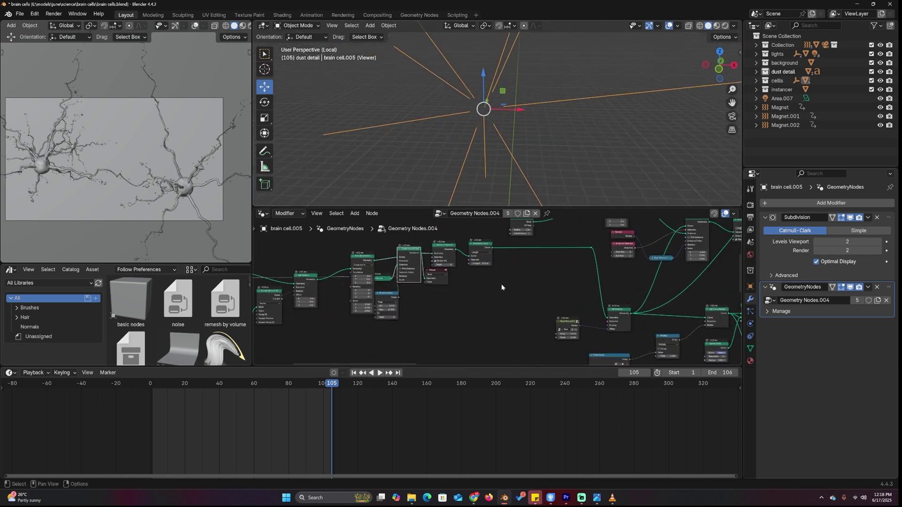
pyautogui.moveTo(521, 284); pyautogui.dragTo(484, 291, button='middle')
# Preview the noise-displaced branch curves and inspect them from several angles.
pyautogui.keyDown('ctrl'); pyautogui.keyDown('shift'); pyautogui.click(588, 327); pyautogui.keyUp('shift'); pyautogui.keyUp('ctrl')
pyautogui.moveTo(489, 118); pyautogui.dragTo(414, 118, button='middle')
pyautogui.scroll(-3, 675, 298)
pyautogui.moveTo(675, 298); pyautogui.dragTo(623, 280, button='middle')
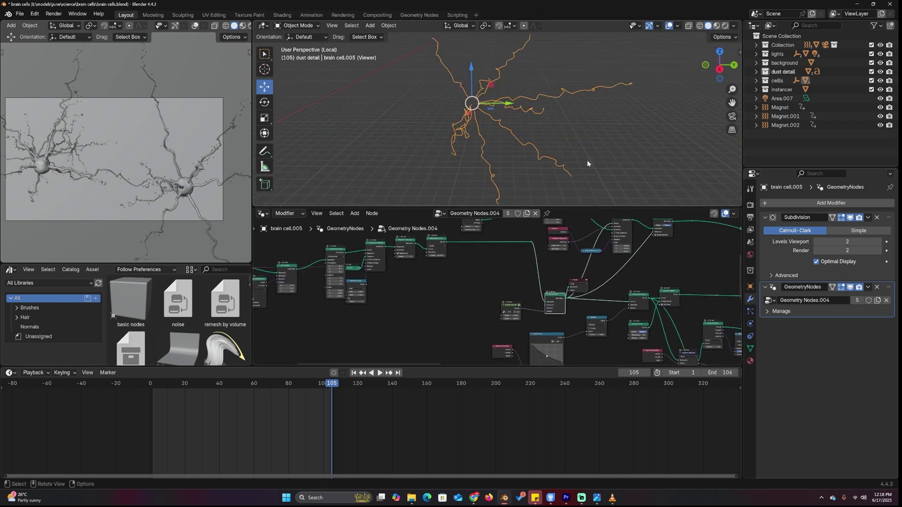
pyautogui.moveTo(510, 82); pyautogui.dragTo(623, 57, button='middle')
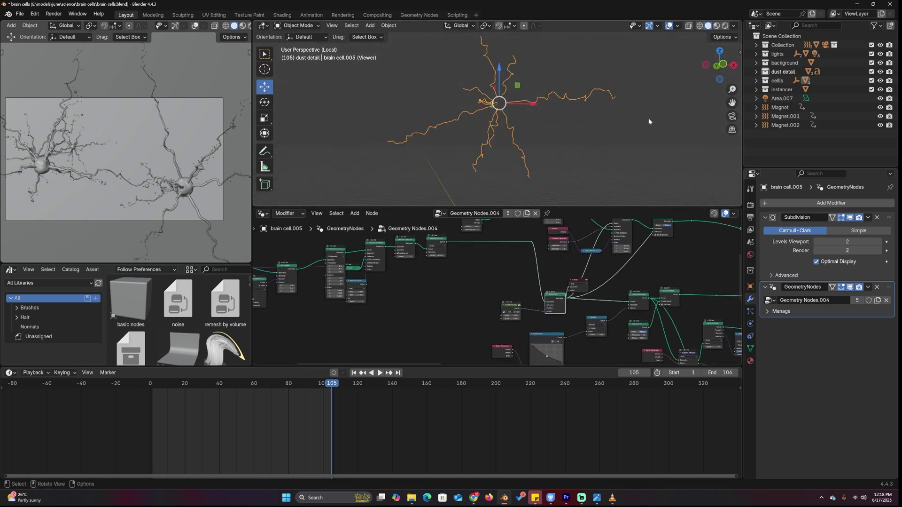
# Preview the branch curves converted to thick tubes and inspect their shape up close.
pyautogui.moveTo(683, 293); pyautogui.dragTo(504, 263, button='middle')
pyautogui.keyDown('ctrl'); pyautogui.keyDown('shift'); pyautogui.click(504, 263); pyautogui.keyUp('shift'); pyautogui.keyUp('ctrl')
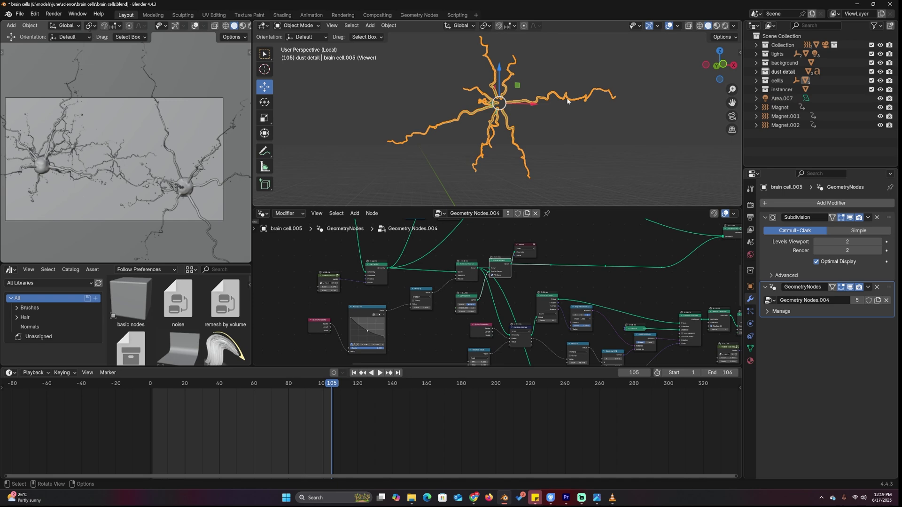
pyautogui.moveTo(501, 151); pyautogui.dragTo(417, 118, button='middle')
pyautogui.scroll(6, 417, 116)
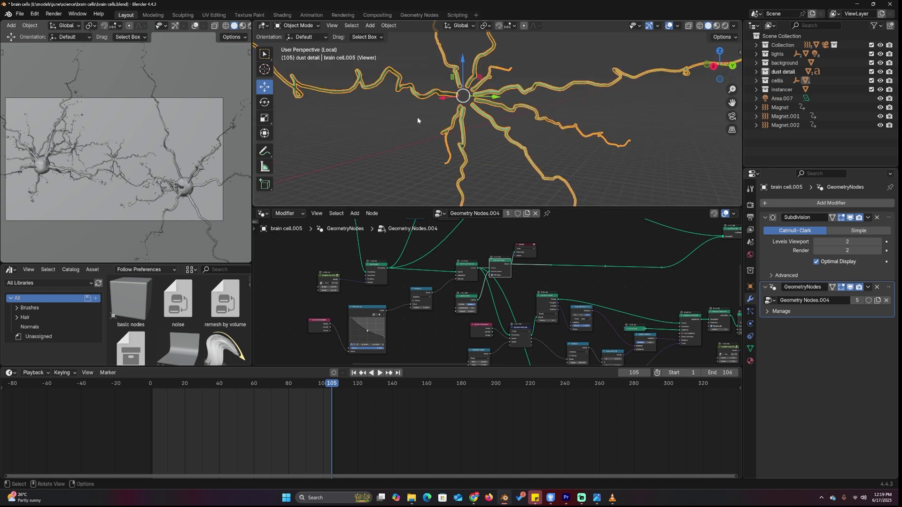
pyautogui.scroll(-2, 643, 298)
pyautogui.moveTo(682, 280); pyautogui.dragTo(557, 286, button='middle')
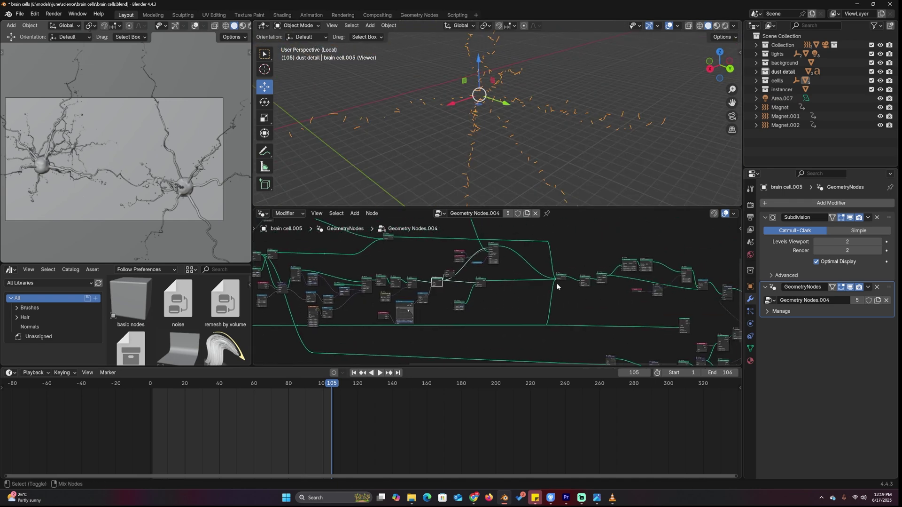
# Preview the joined geometry of cell body, branches and bulbs, and inspect it from several angles.
pyautogui.keyDown('ctrl'); pyautogui.keyDown('shift'); pyautogui.click(563, 280); pyautogui.keyUp('shift'); pyautogui.keyUp('ctrl')
pyautogui.scroll(5, 475, 120)
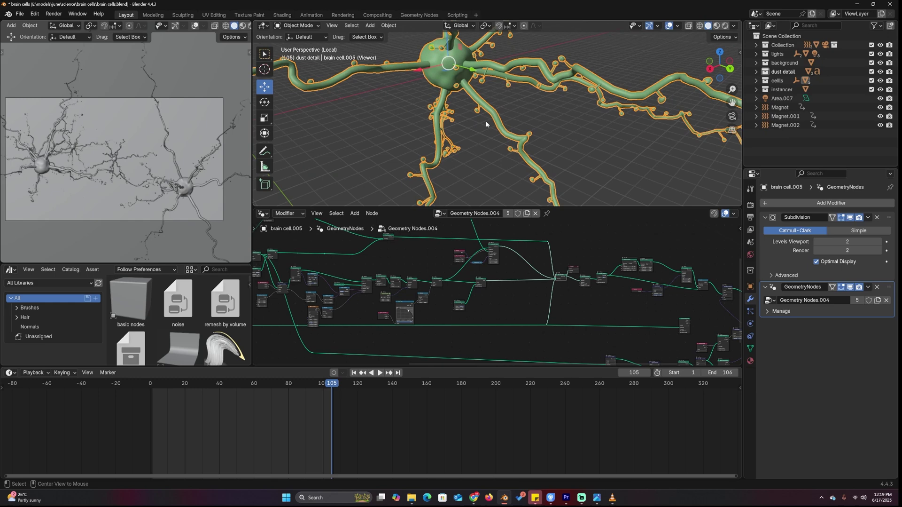
pyautogui.click(485, 123)
pyautogui.moveTo(486, 122); pyautogui.dragTo(556, 152, button='middle')
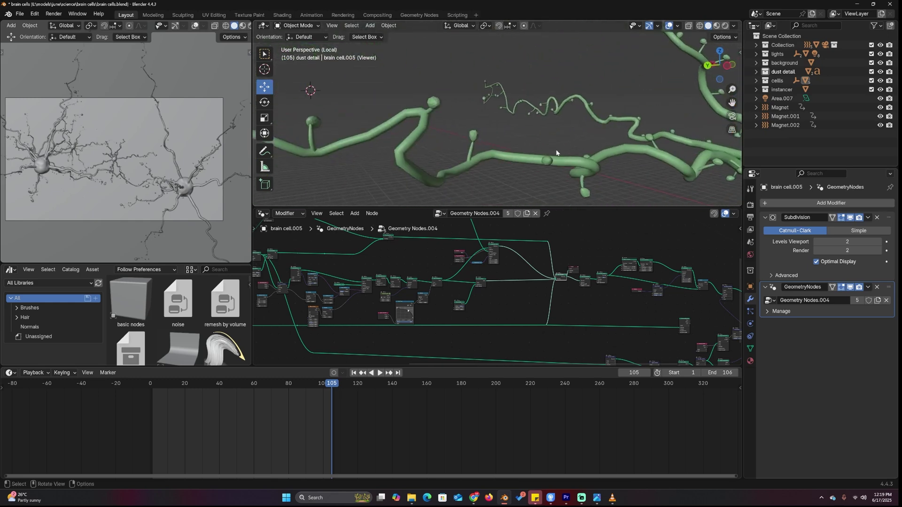
pyautogui.moveTo(639, 172); pyautogui.dragTo(546, 161, button='middle')
pyautogui.scroll(4, 473, 273)
# Trace the links feeding the join and preview the cell body sphere on its own.
pyautogui.moveTo(473, 272); pyautogui.dragTo(579, 306, button='middle')
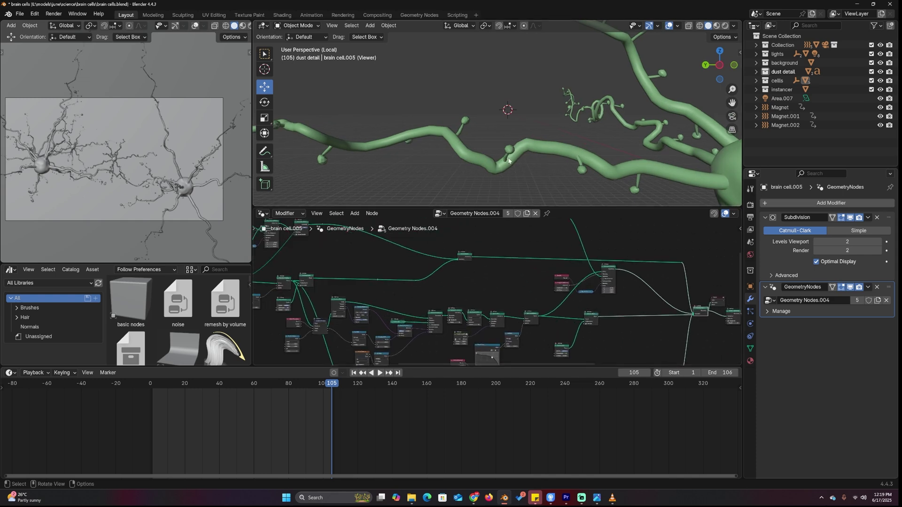
pyautogui.scroll(3, 600, 288)
pyautogui.moveTo(632, 278); pyautogui.dragTo(582, 297, button='middle')
pyautogui.scroll(-3, 525, 276)
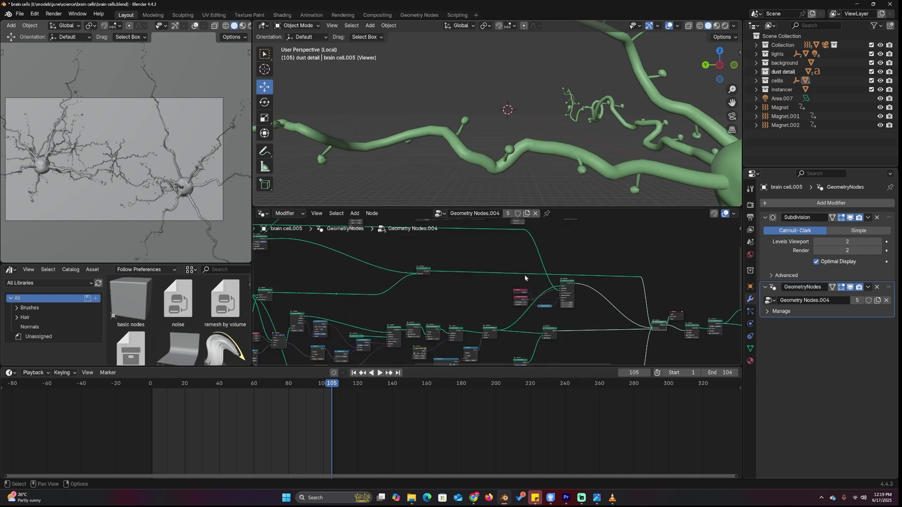
pyautogui.scroll(1, 524, 274)
pyautogui.moveTo(421, 225); pyautogui.dragTo(443, 277, button='middle')
pyautogui.keyDown('ctrl'); pyautogui.keyDown('shift'); pyautogui.click(545, 275); pyautogui.keyUp('shift'); pyautogui.keyUp('ctrl')
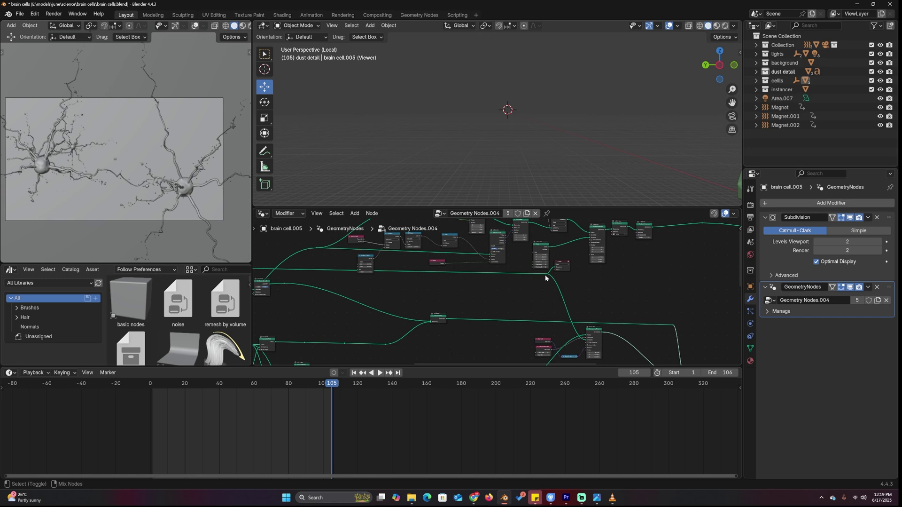
pyautogui.scroll(-4, 545, 273)
pyautogui.scroll(2, 426, 284)
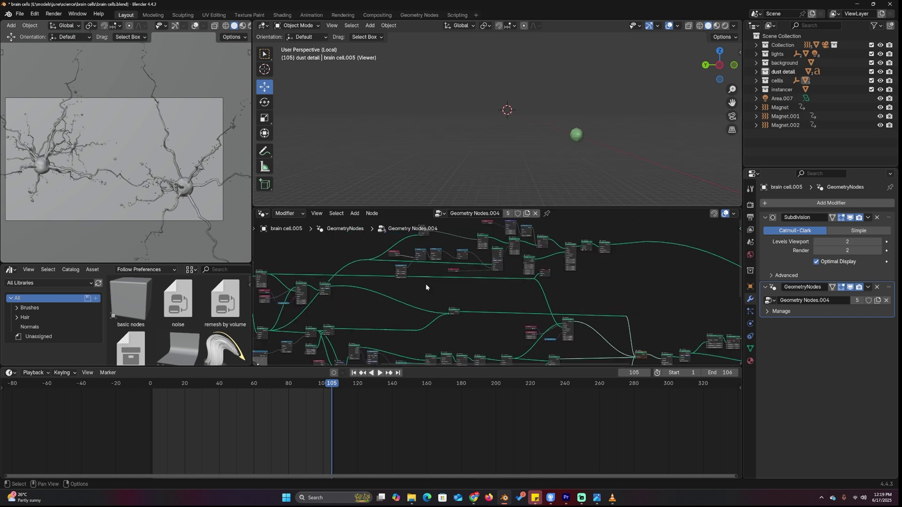
# Preview the main branch tubes and their joined geometry without the cell body, and inspect them from another angle.
pyautogui.moveTo(425, 283); pyautogui.dragTo(527, 274, button='middle')
pyautogui.click(602, 290)
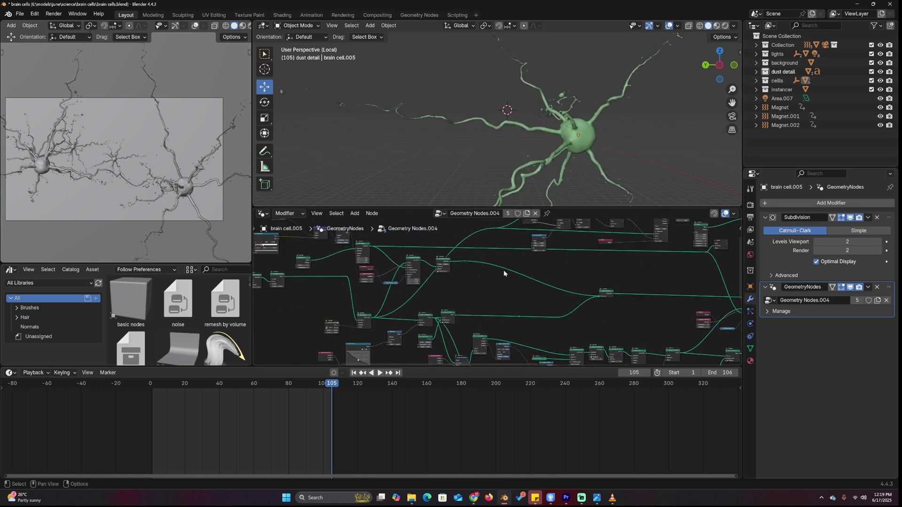
pyautogui.keyDown('ctrl'); pyautogui.keyDown('shift'); pyautogui.click(450, 259); pyautogui.keyUp('shift'); pyautogui.keyUp('ctrl')
pyautogui.keyDown('ctrl'); pyautogui.keyDown('shift'); pyautogui.click(610, 294); pyautogui.keyUp('shift'); pyautogui.keyUp('ctrl')
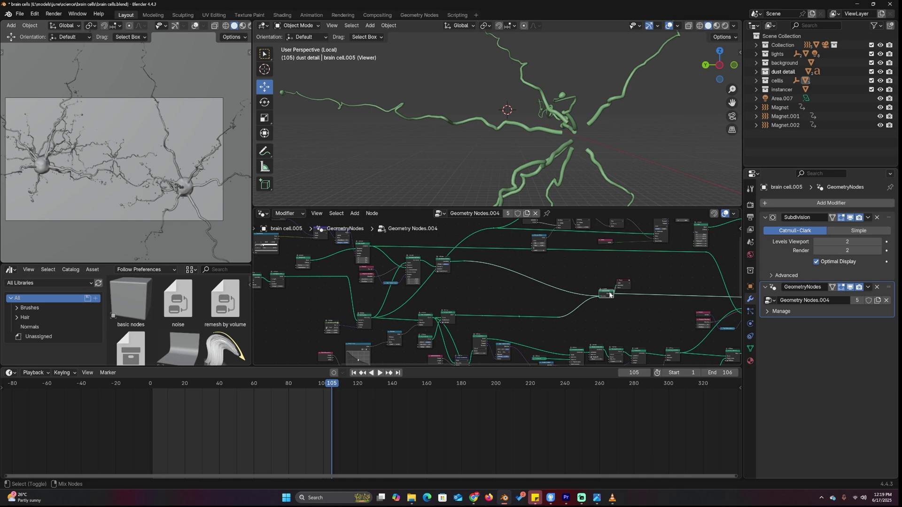
pyautogui.moveTo(592, 139); pyautogui.dragTo(436, 120, button='middle')
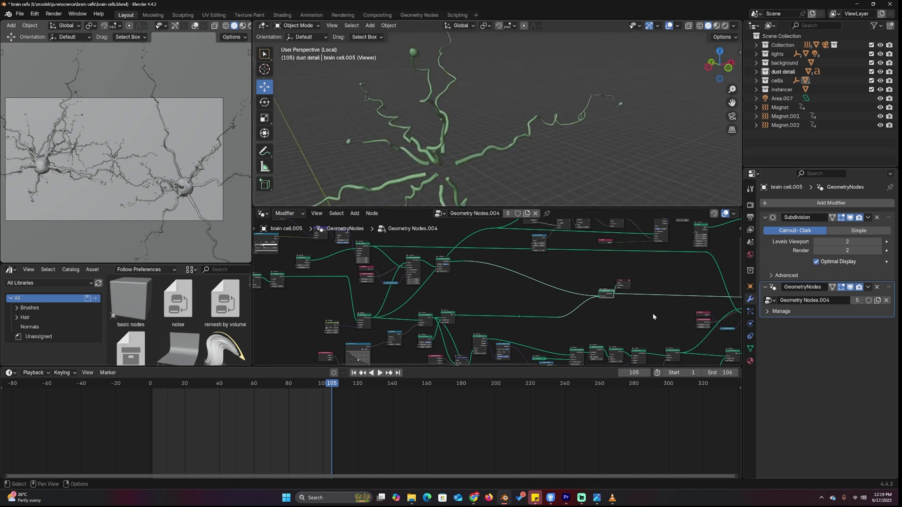
# Preview only the small bulbs instanced along the branch curves.
pyautogui.moveTo(653, 317); pyautogui.dragTo(493, 290, button='middle')
pyautogui.scroll(3, 497, 290)
pyautogui.keyDown('ctrl'); pyautogui.keyDown('shift'); pyautogui.click(609, 276); pyautogui.keyUp('shift'); pyautogui.keyUp('ctrl')
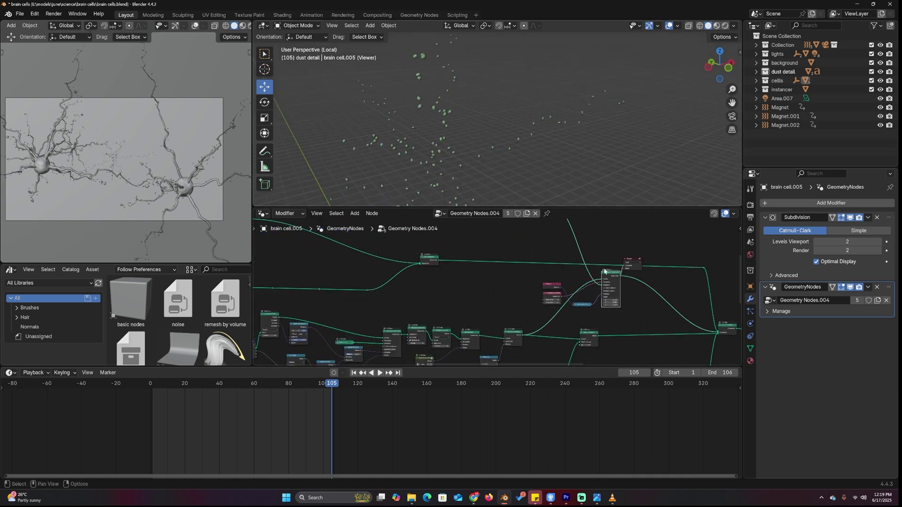
# Preview the remeshed neuron further along the node tree and inspect its merged surface up close.
pyautogui.scroll(-4, 615, 283)
pyautogui.moveTo(658, 300); pyautogui.dragTo(436, 287, button='middle')
pyautogui.keyDown('ctrl'); pyautogui.keyDown('shift'); pyautogui.click(592, 305); pyautogui.keyUp('shift'); pyautogui.keyUp('ctrl')
pyautogui.moveTo(623, 141); pyautogui.dragTo(543, 126, button='middle')
pyautogui.scroll(3, 509, 314)
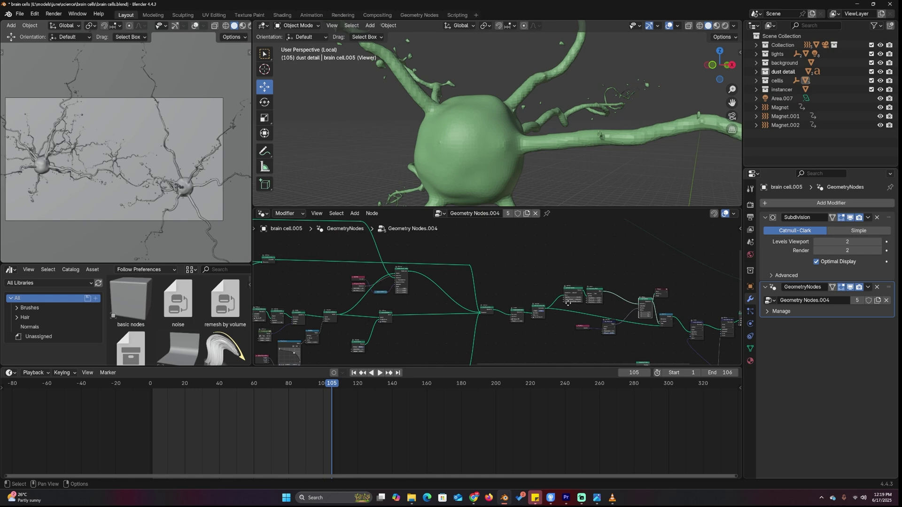
# Preview the joined geometry before remeshing and compare it with the merged mesh from several angles.
pyautogui.keyDown('ctrl'); pyautogui.keyDown('shift'); pyautogui.click(489, 318); pyautogui.keyUp('shift'); pyautogui.keyUp('ctrl')
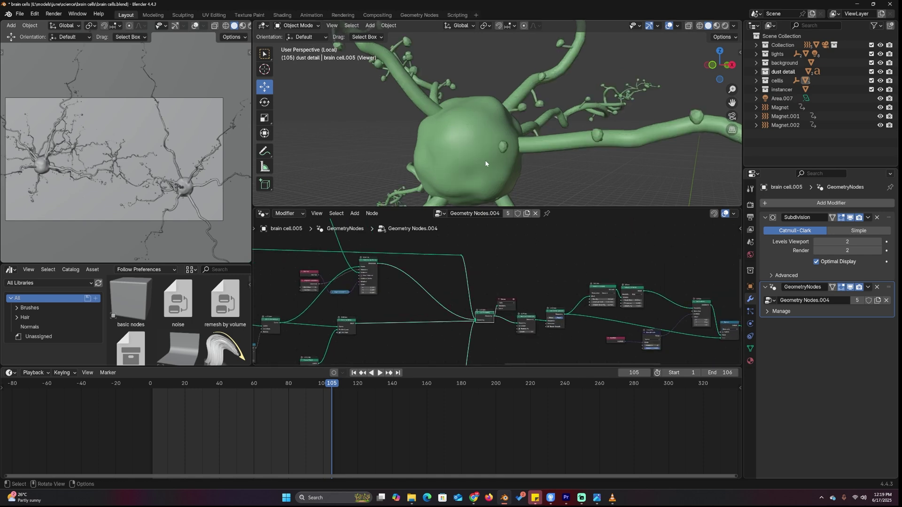
pyautogui.moveTo(485, 160); pyautogui.dragTo(515, 127, button='middle')
pyautogui.scroll(5, 614, 135)
pyautogui.scroll(3, 516, 126)
pyautogui.scroll(-4, 475, 117)
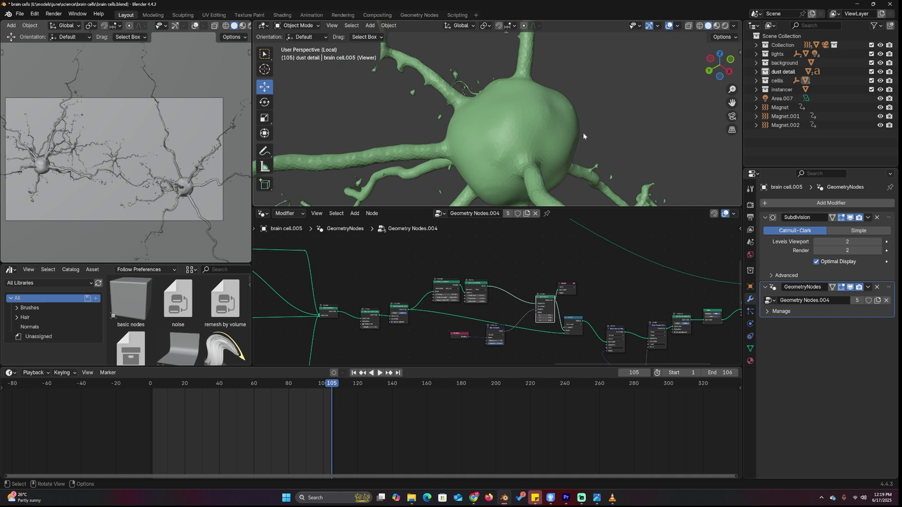
pyautogui.scroll(-5, 584, 137)
pyautogui.moveTo(593, 160); pyautogui.dragTo(529, 159, button='middle')
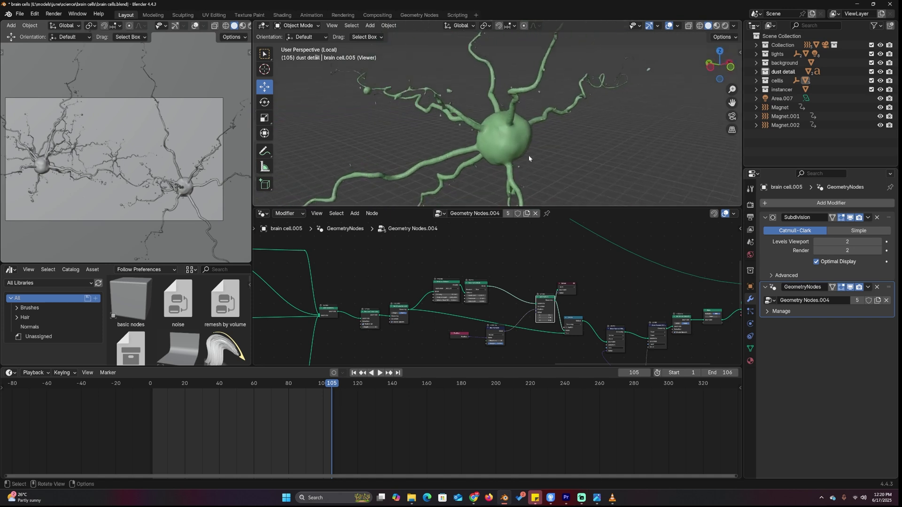
# Examine the remaining nodes between the remeshed mesh and the group output.
pyautogui.moveTo(639, 286); pyautogui.dragTo(432, 273, button='middle')
pyautogui.moveTo(465, 150); pyautogui.dragTo(571, 137, button='middle')
pyautogui.scroll(3, 593, 306)
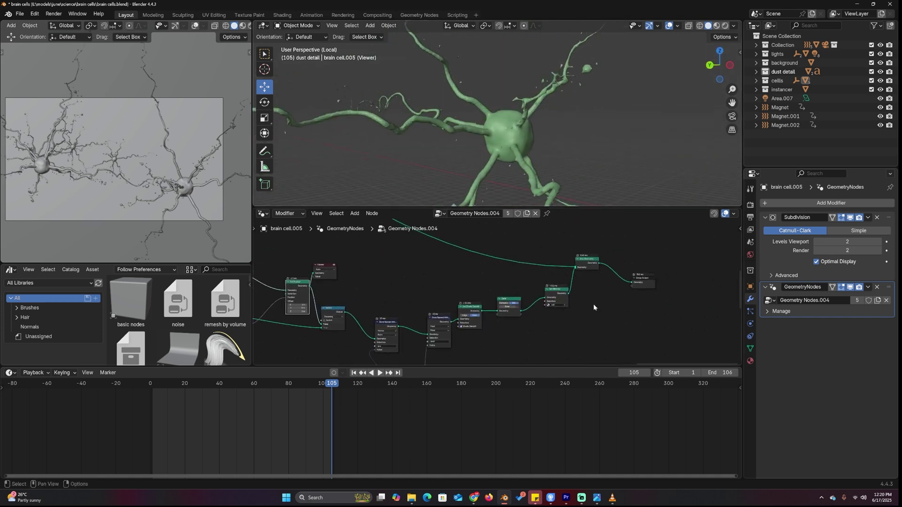
pyautogui.scroll(1, 594, 307)
pyautogui.moveTo(594, 307); pyautogui.dragTo(631, 283, button='middle')
pyautogui.scroll(1, 630, 283)
pyautogui.scroll(-2, 644, 326)
pyautogui.moveTo(645, 322); pyautogui.dragTo(618, 338, button='middle')
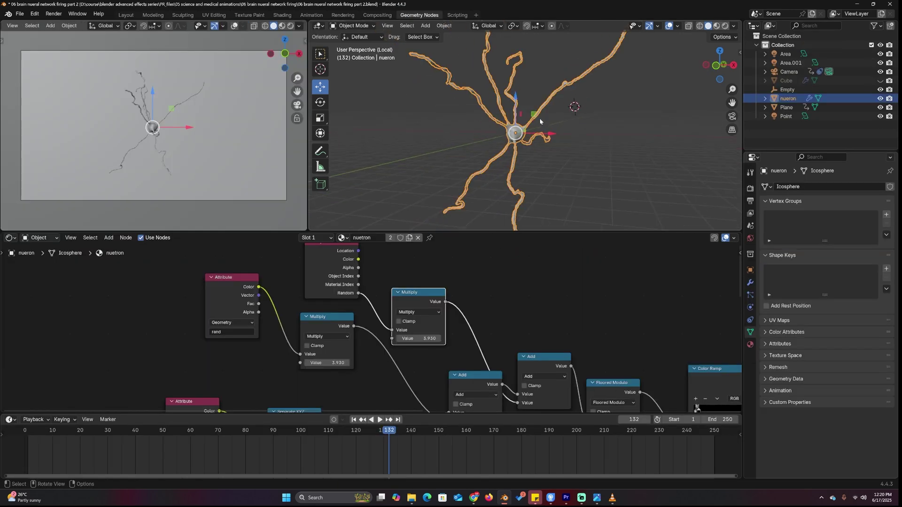
# Inspect the nueron object from several angles and preview the Floored Modulo node of its nuetron material.
pyautogui.moveTo(539, 117); pyautogui.dragTo(577, 114, button='middle')
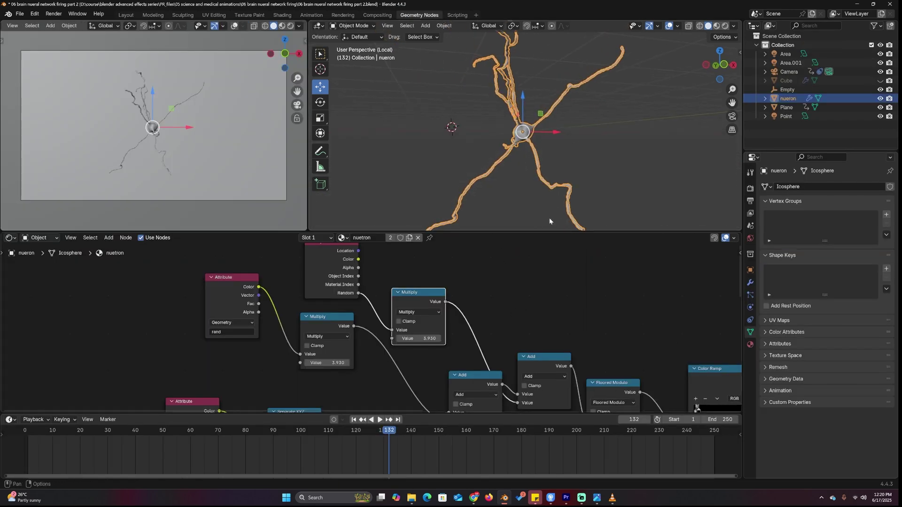
pyautogui.moveTo(550, 220); pyautogui.dragTo(519, 188, button='middle')
pyautogui.scroll(-5, 599, 281)
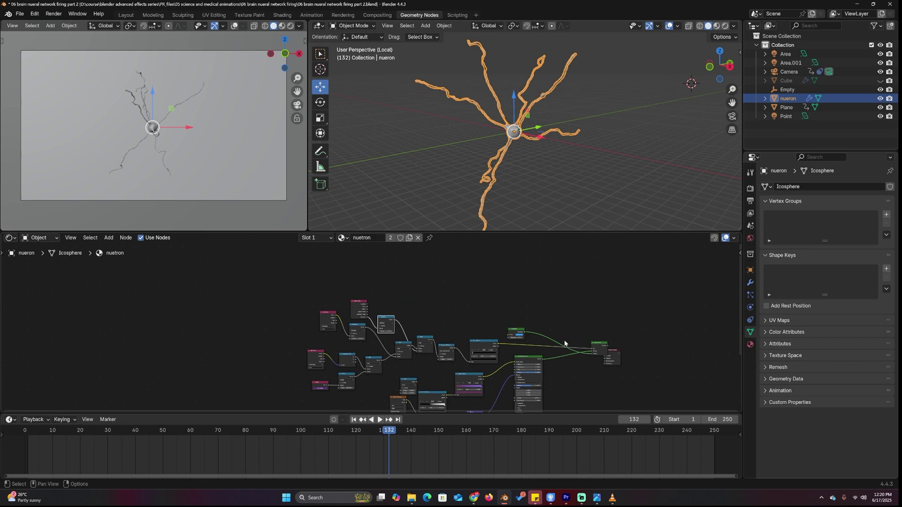
pyautogui.scroll(6, 564, 339)
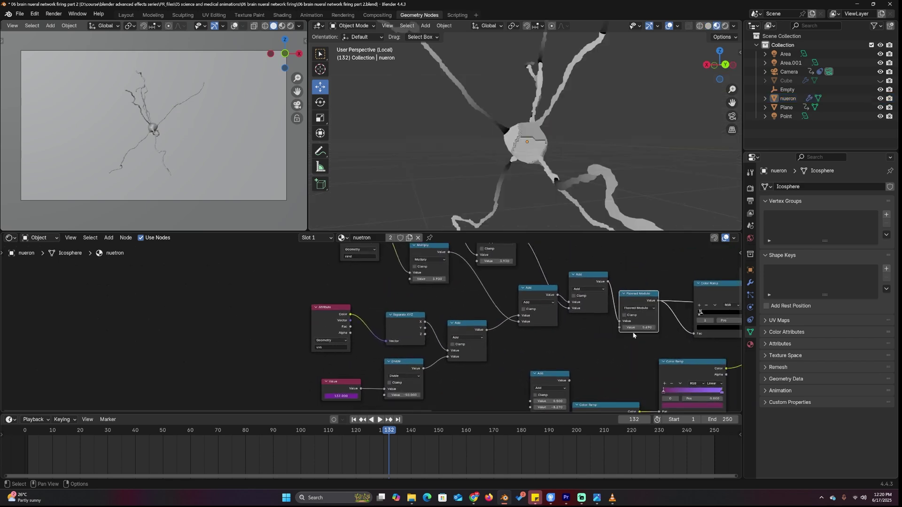
# Preview the output of the Color Ramp that follows the Floored Modulo node.
pyautogui.scroll(-6, 634, 333)
pyautogui.moveTo(631, 329); pyautogui.dragTo(478, 316, button='middle')
pyautogui.scroll(4, 475, 305)
pyautogui.keyDown('ctrl'); pyautogui.keyDown('shift'); pyautogui.click(471, 290); pyautogui.keyUp('shift'); pyautogui.keyUp('ctrl')
pyautogui.scroll(-4, 505, 204)
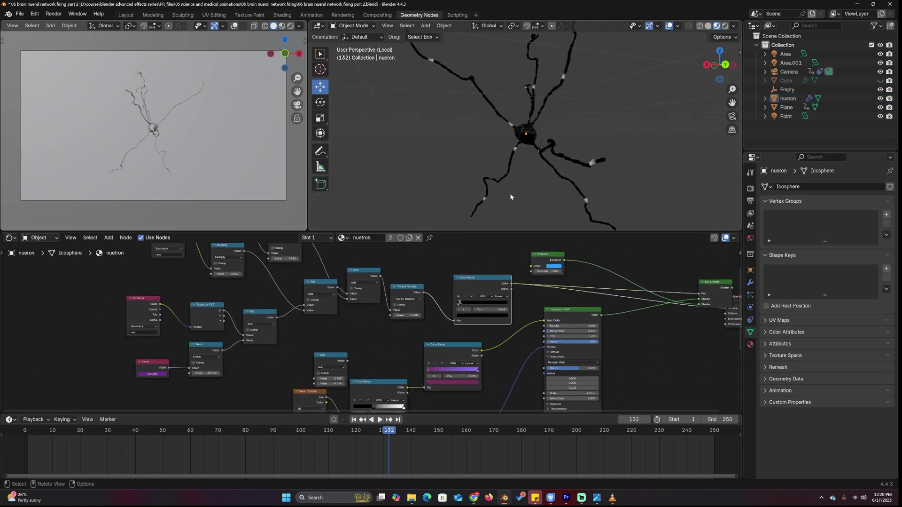
# Play the animation with the Color Ramp previewed and examine the pulses along the branches from several angles.
pyautogui.moveTo(590, 155); pyautogui.dragTo(503, 145, button='middle')
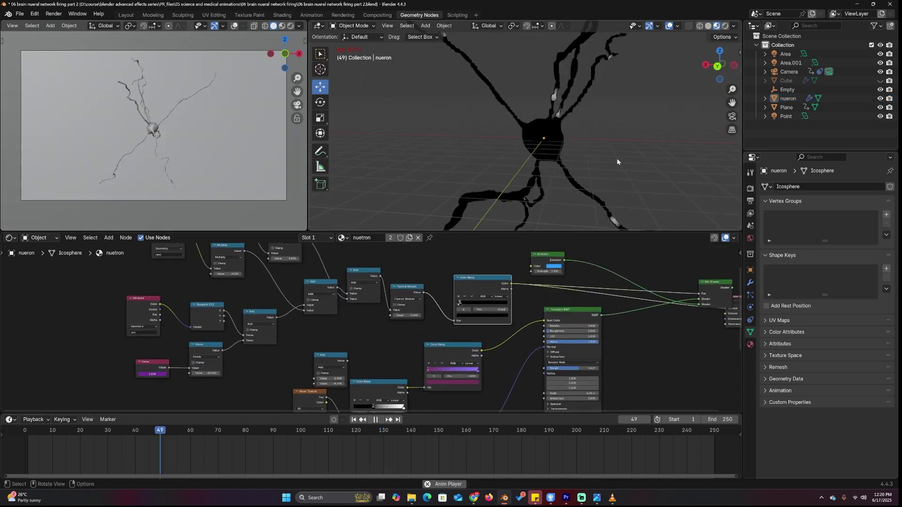
pyautogui.scroll(-4, 616, 158)
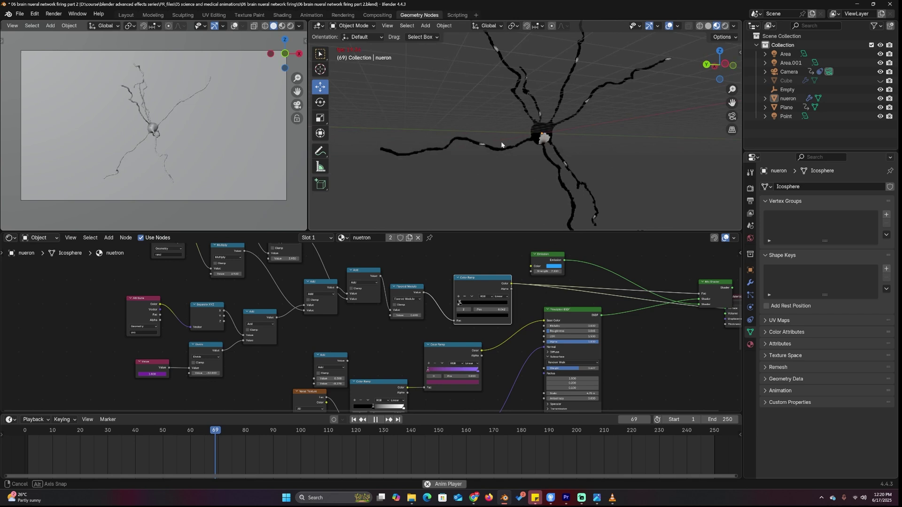
pyautogui.moveTo(527, 145); pyautogui.dragTo(566, 147, button='middle')
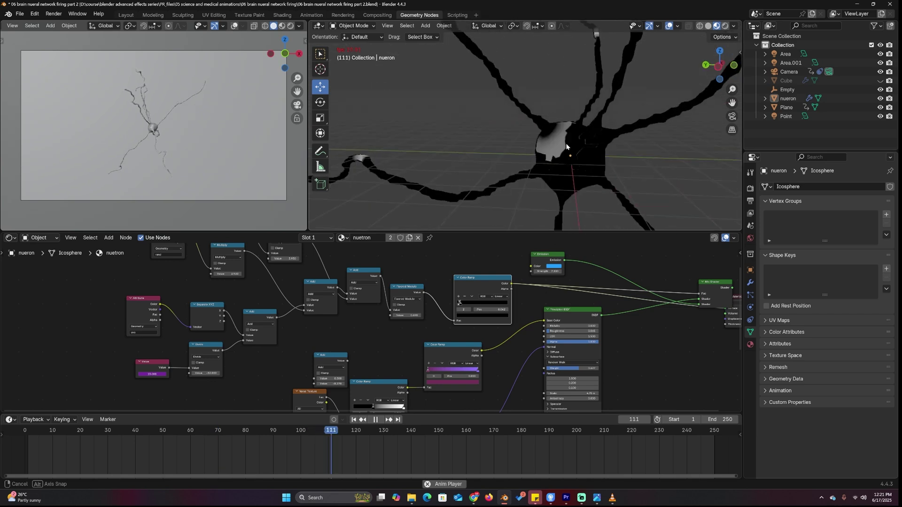
pyautogui.scroll(-8, 566, 147)
pyautogui.moveTo(538, 106); pyautogui.dragTo(588, 112, button='middle')
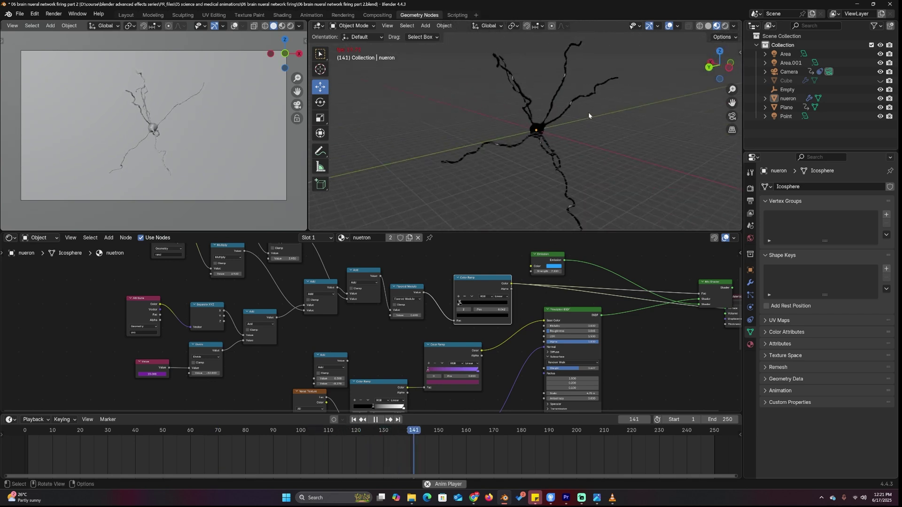
pyautogui.moveTo(517, 100); pyautogui.dragTo(615, 102, button='middle')
pyautogui.scroll(-2, 374, 327)
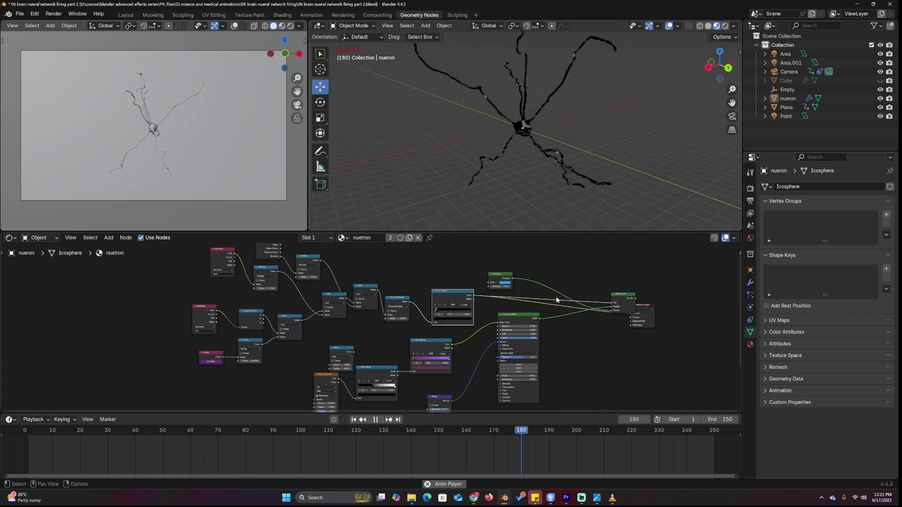
# Preview the Principled BSDF on the neuron and stop the animation playback.
pyautogui.scroll(2, 460, 348)
pyautogui.keyDown('ctrl'); pyautogui.keyDown('shift'); pyautogui.click(566, 318); pyautogui.keyUp('shift'); pyautogui.keyUp('ctrl')
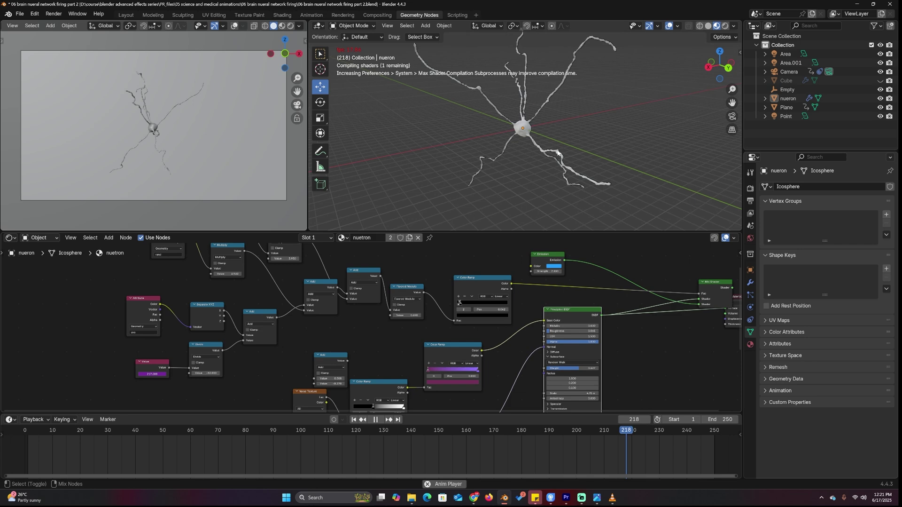
pyautogui.scroll(3, 542, 111)
pyautogui.keyDown('ctrl'); pyautogui.hscroll(2, 640, 295); pyautogui.keyUp('ctrl')
pyautogui.press('Escape')
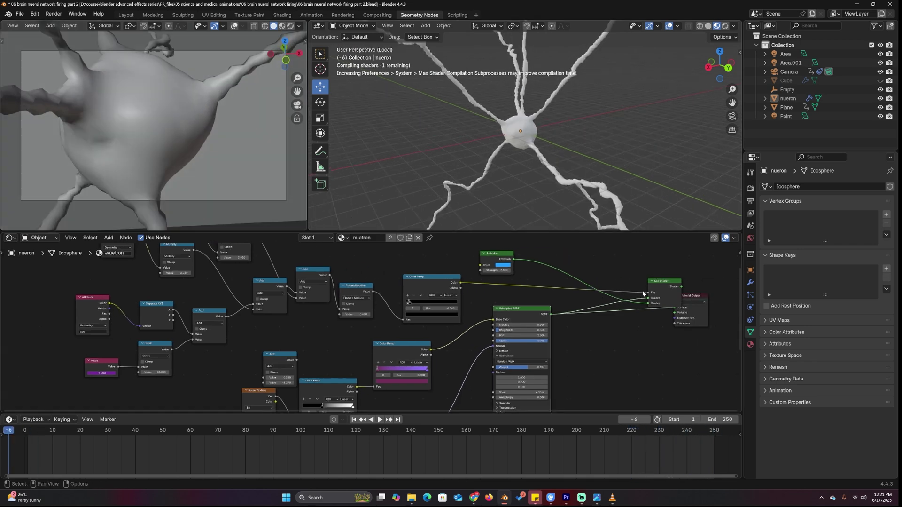
# Connect the Mix Shader to the Material Output and move it clear of the output node.
pyautogui.keyDown('ctrl'); pyautogui.keyDown('shift'); pyautogui.click(663, 283); pyautogui.keyUp('shift'); pyautogui.keyUp('ctrl')
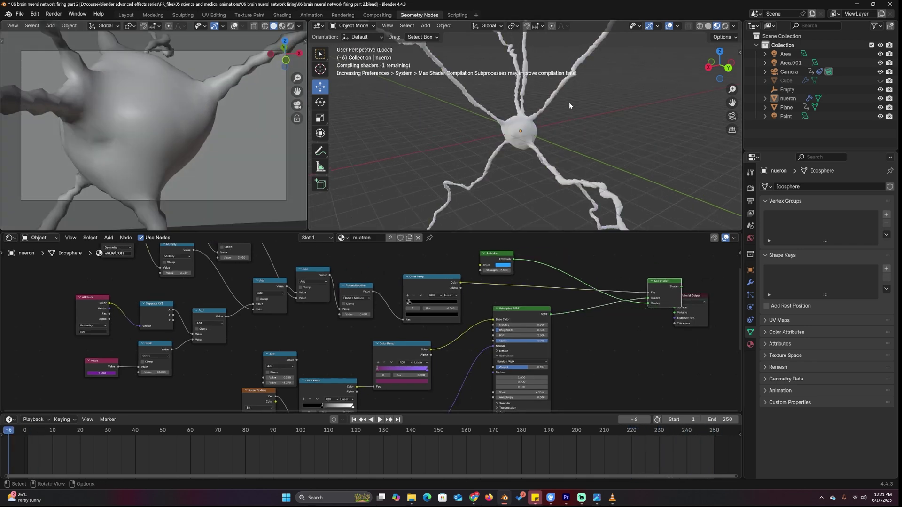
pyautogui.scroll(-3, 569, 103)
pyautogui.moveTo(674, 282); pyautogui.dragTo(617, 280)
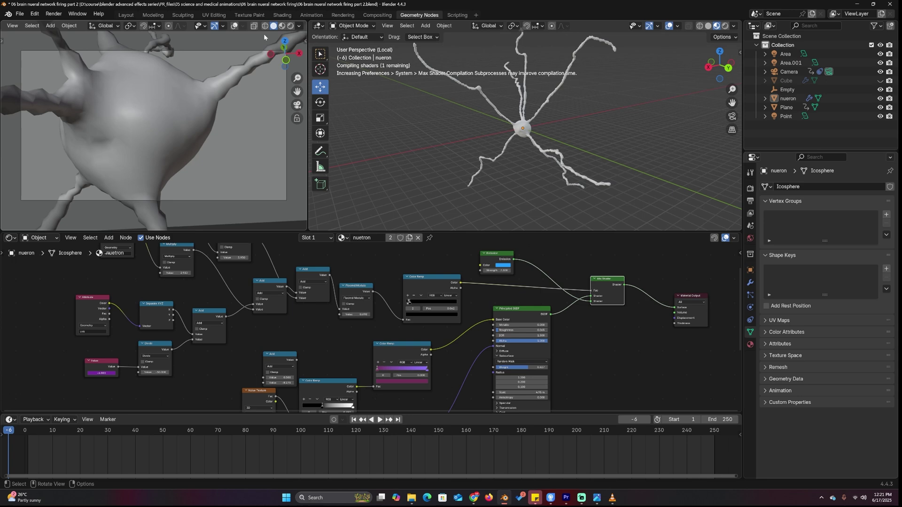
# Switch the perspective viewport to wireframe and back to Material Preview shading to inspect the full neuron material.
pyautogui.click(699, 26)
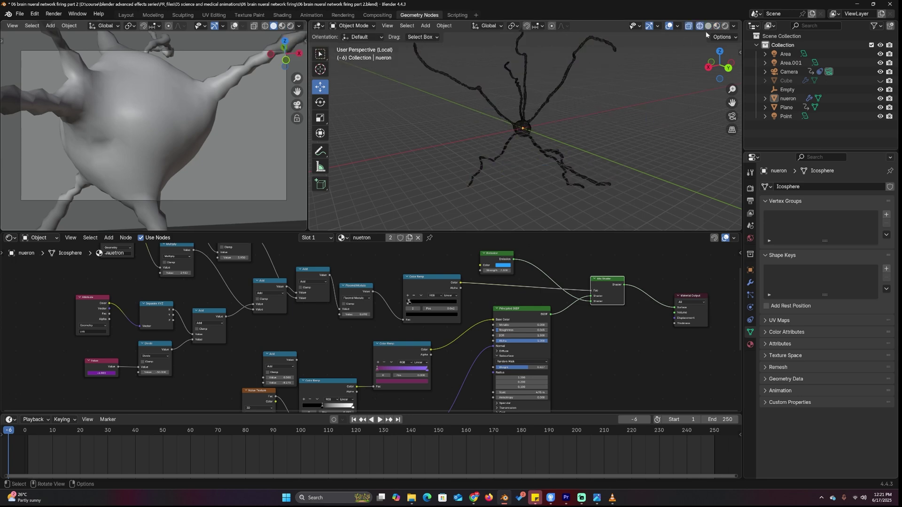
pyautogui.click(717, 26)
pyautogui.scroll(4, 644, 113)
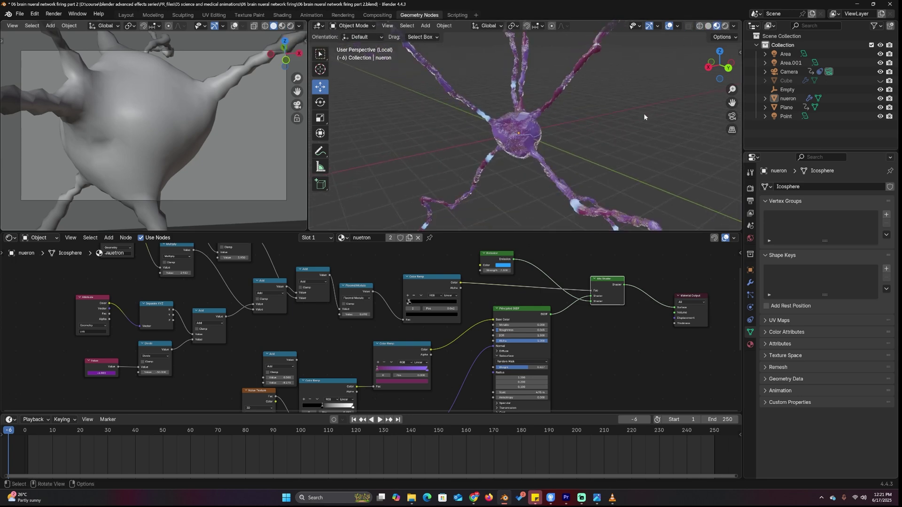
# Play the animation with the full material, inspect the firing pulses from another angle, and stop playback.
pyautogui.press('space')
pyautogui.scroll(-5, 565, 123)
pyautogui.moveTo(566, 123); pyautogui.dragTo(438, 106, button='middle')
pyautogui.scroll(3, 547, 117)
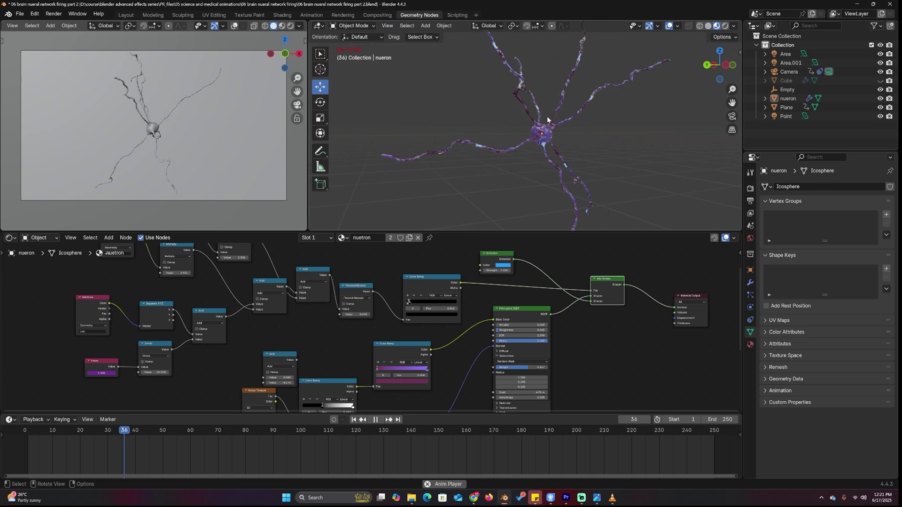
pyautogui.press('Escape')
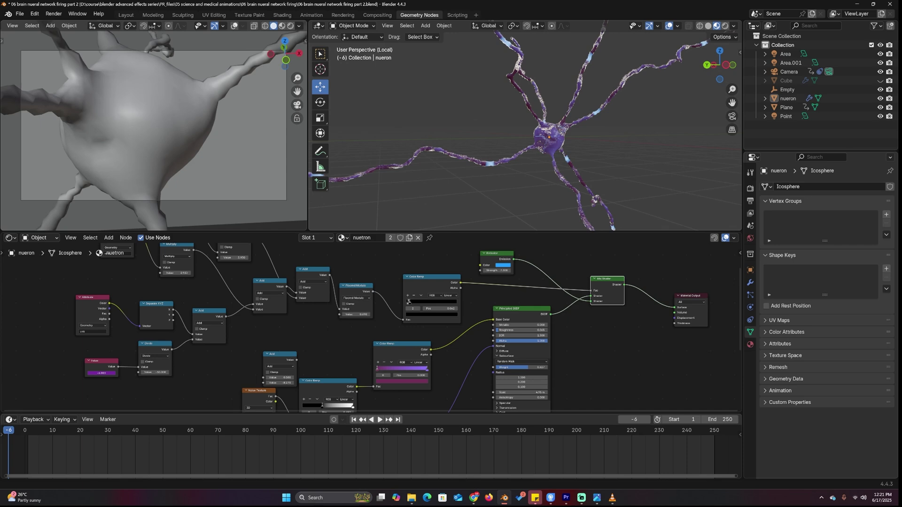
# Switch to VLC media player and restart the Blender medical science animations trailer from the beginning.
pyautogui.click(613, 498)
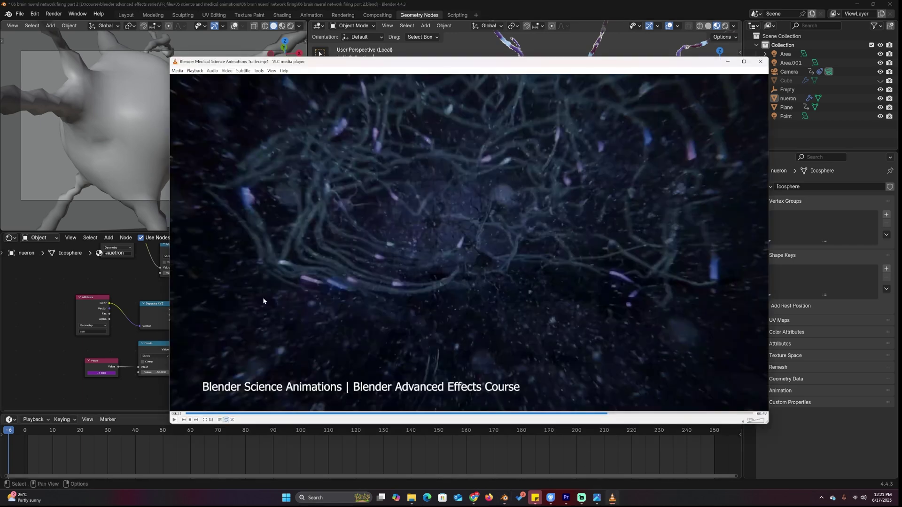
pyautogui.click(186, 413)
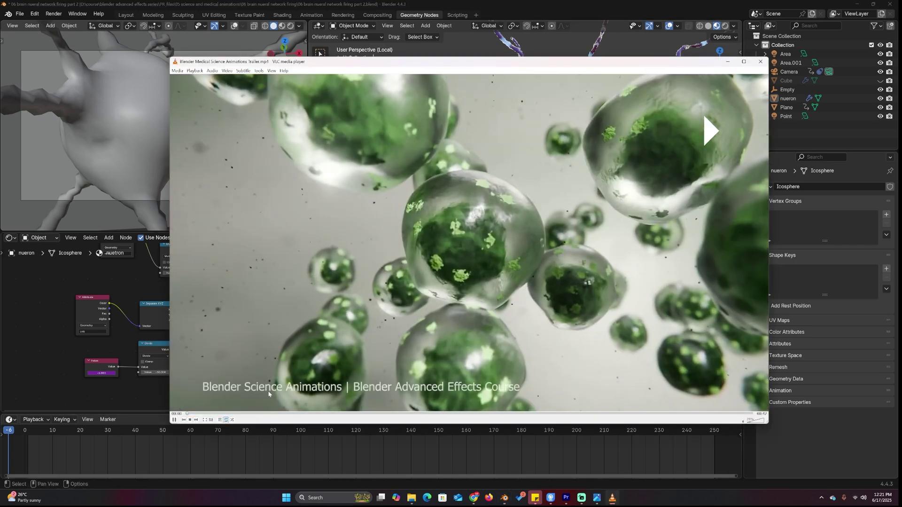